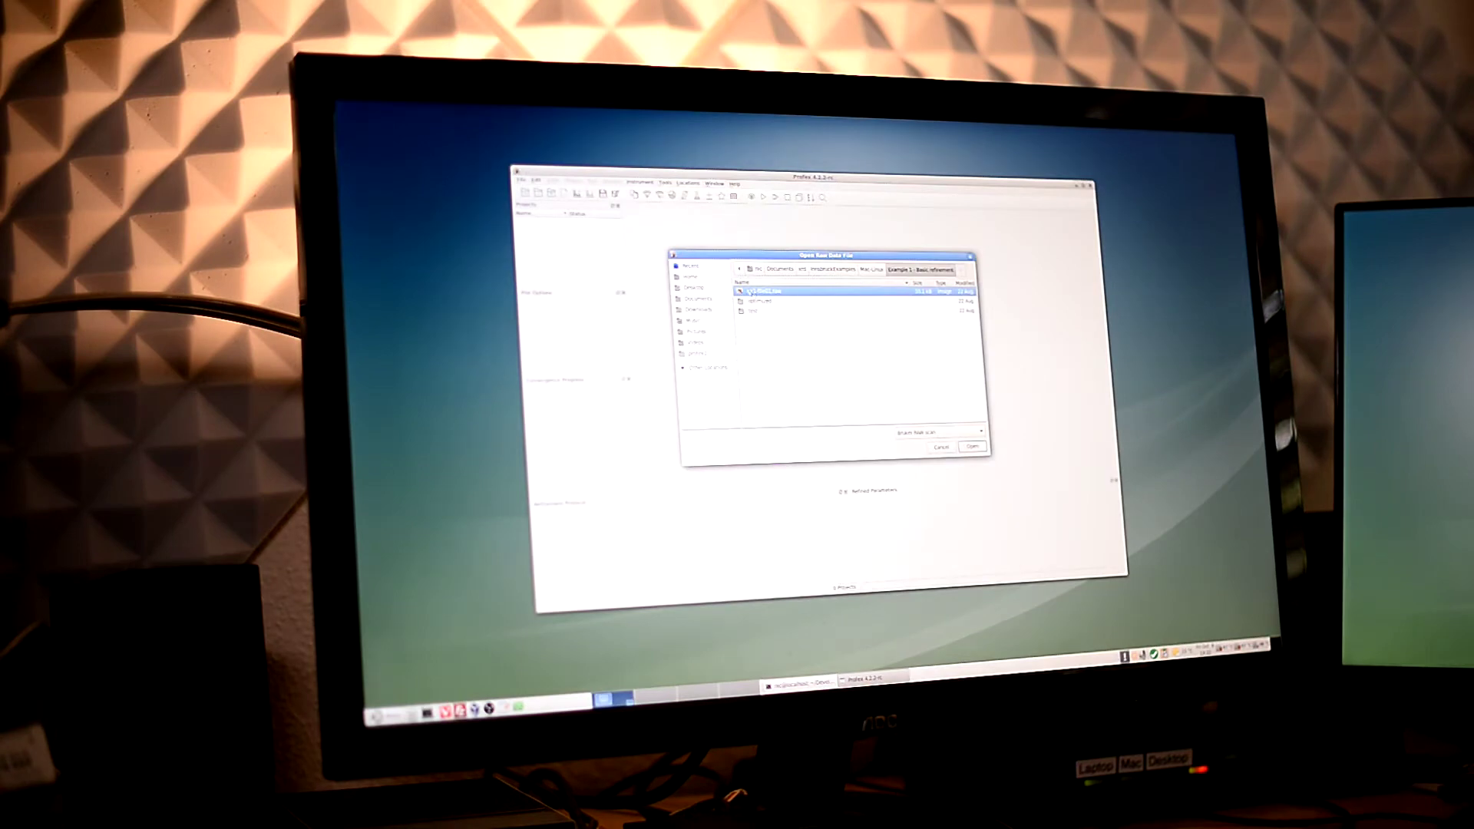
# - Load the 200904-03 Sr-apatite pattern, add apatite and TCP phases, and run the refinement
pyautogui.doubleClick(749, 291)
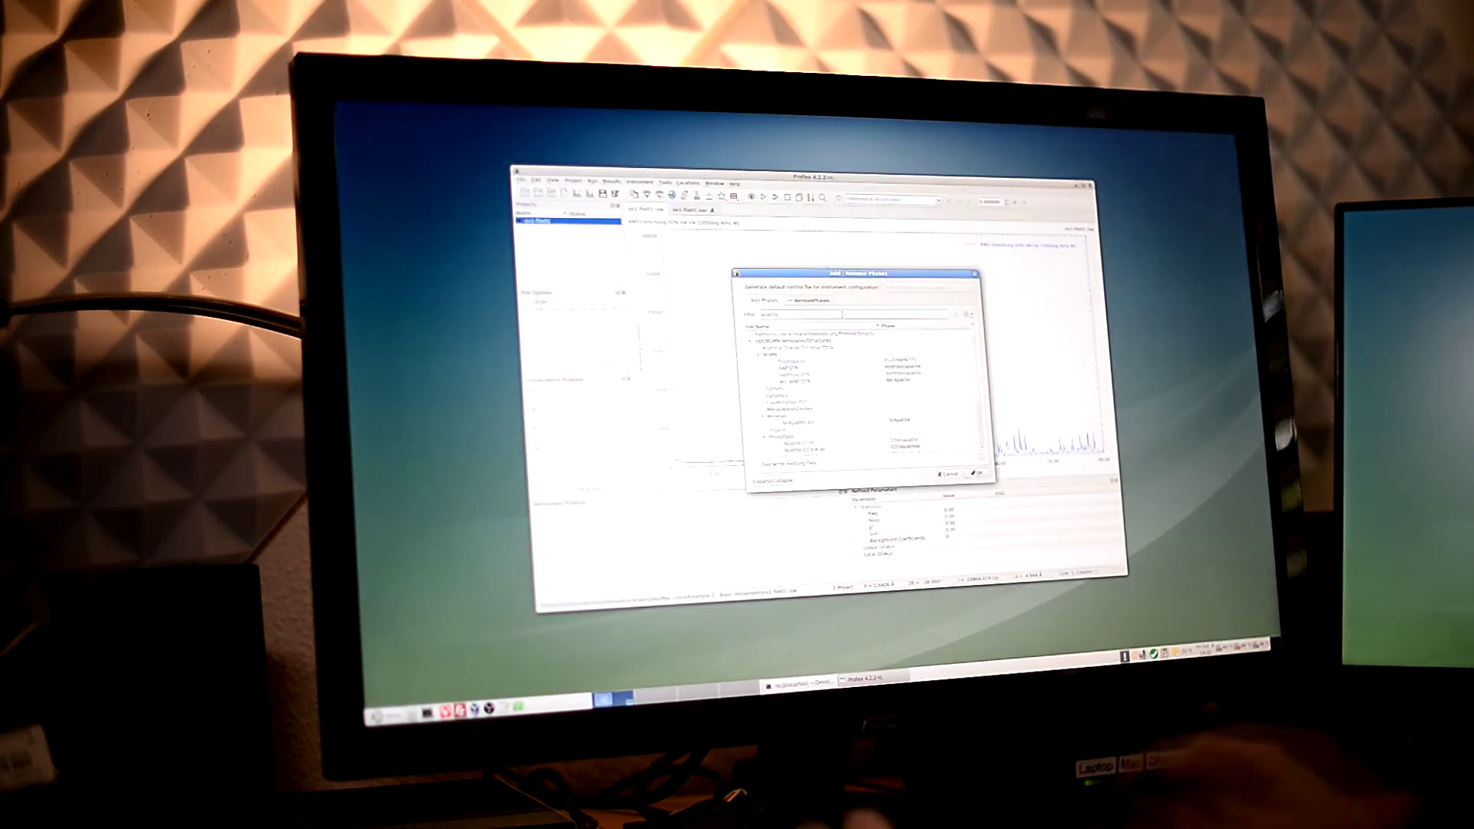
pyautogui.scroll(-3, 858, 411)
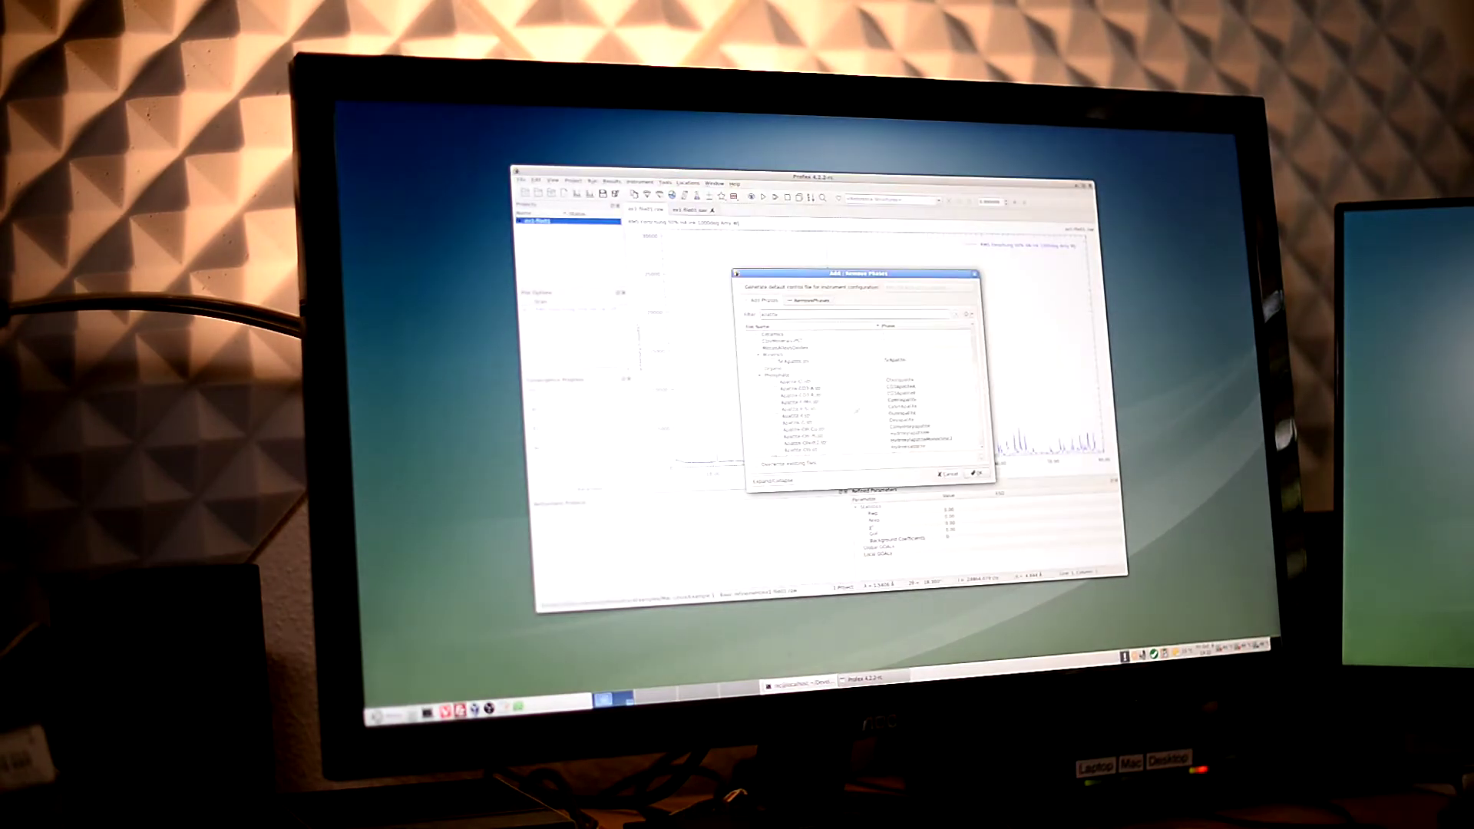
pyautogui.write('tcp')
pyautogui.press('Return')
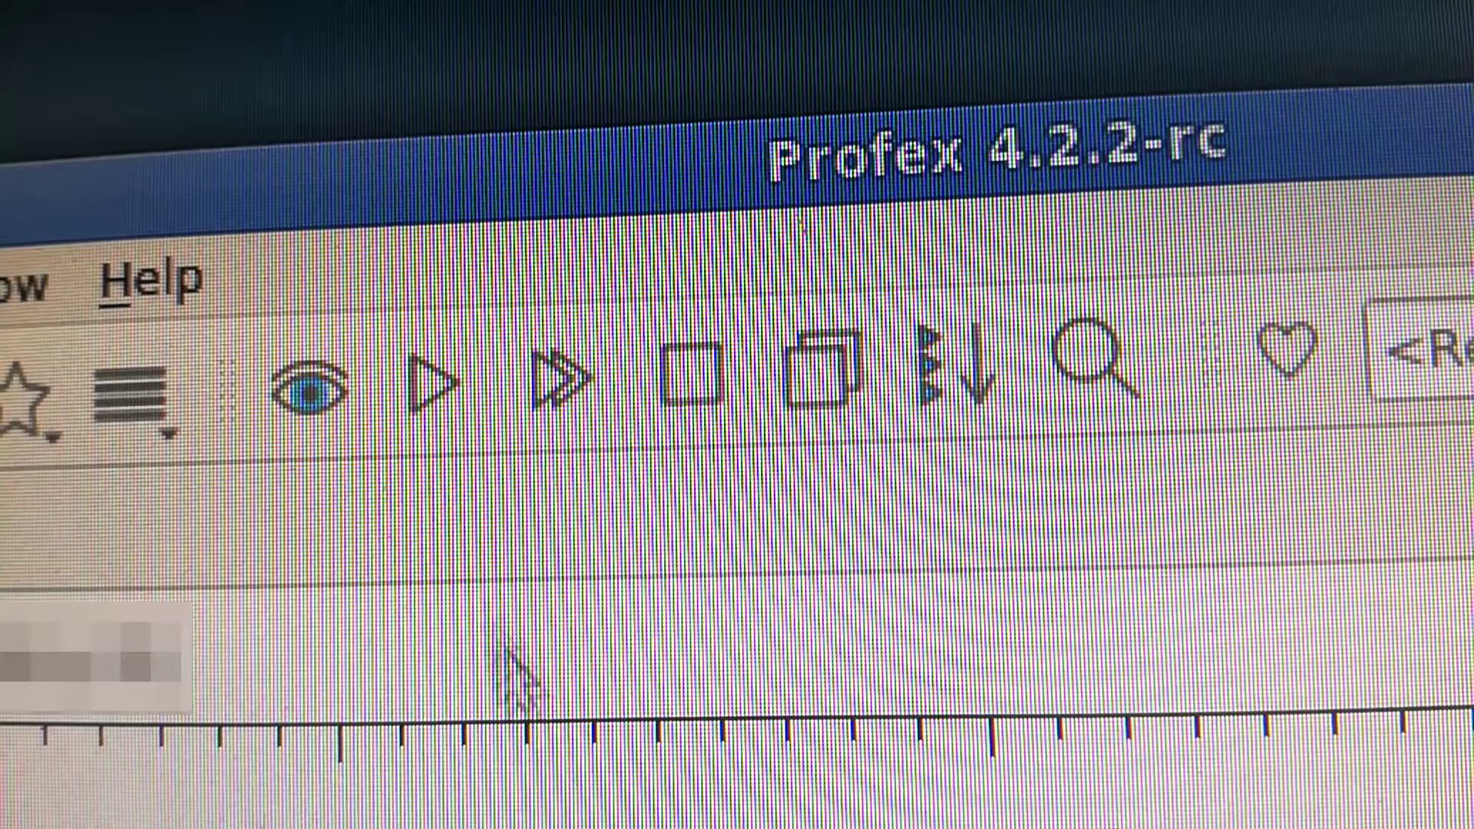
pyautogui.click(777, 198)
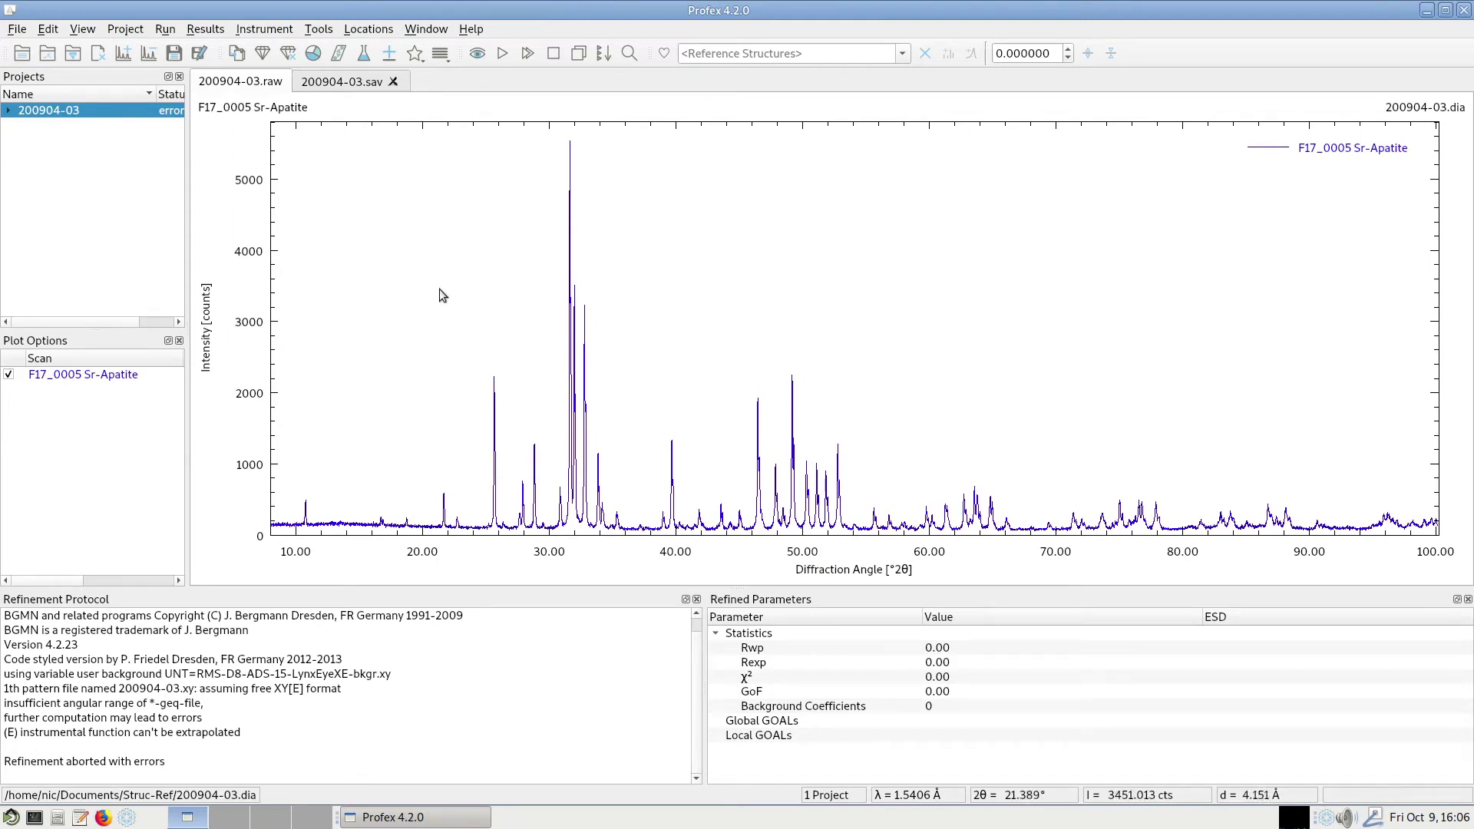
# - Open the current FPA configuration, RMS-D8-ADS-15-LynxEyeXE.sav, from the Instrument menu
pyautogui.click(265, 29)
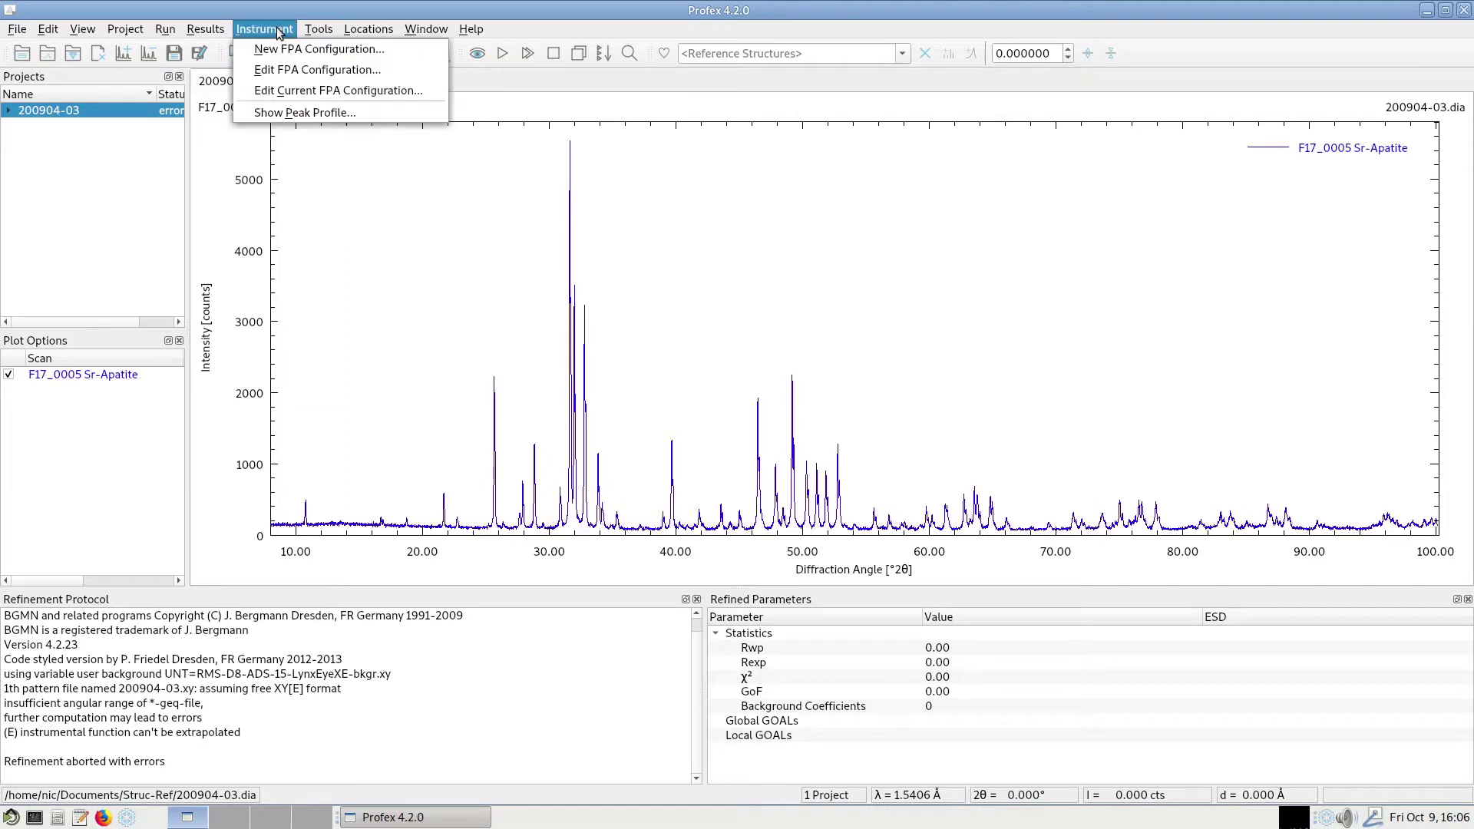
pyautogui.click(320, 90)
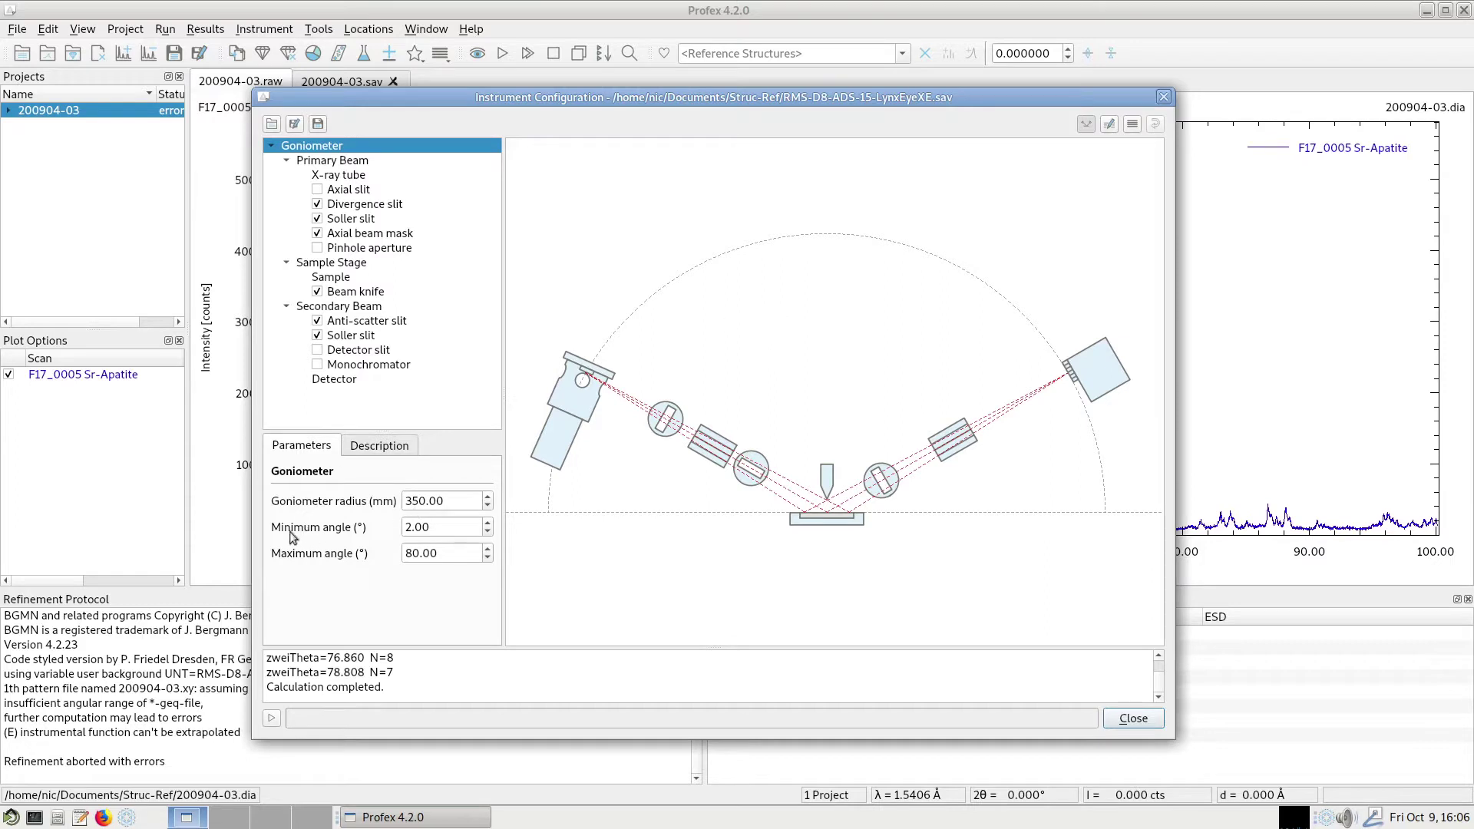
pyautogui.doubleClick(452, 528)
pyautogui.press('Tab')
pyautogui.click(428, 530)
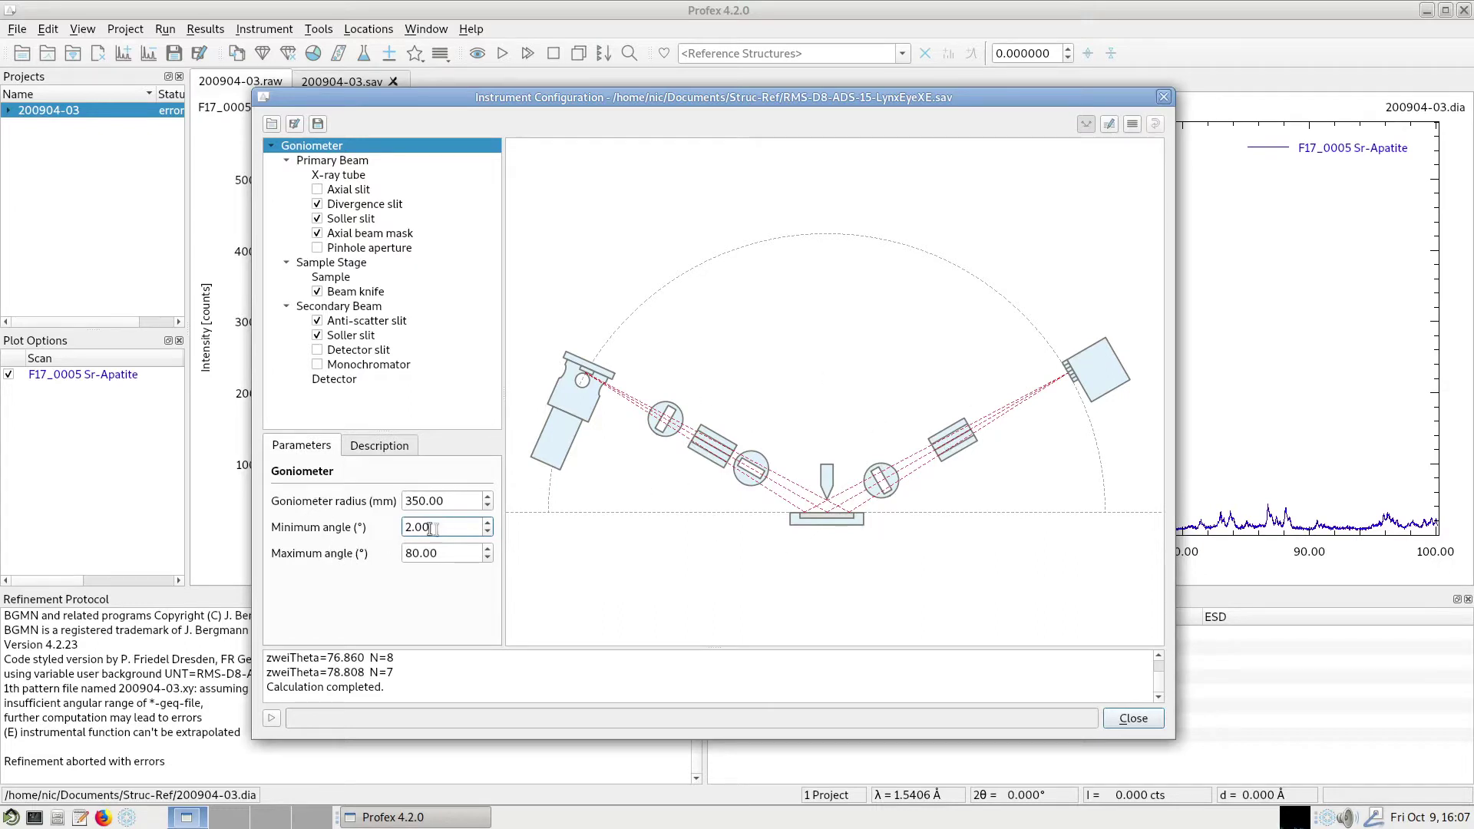
pyautogui.moveTo(432, 529); pyautogui.dragTo(395, 553)
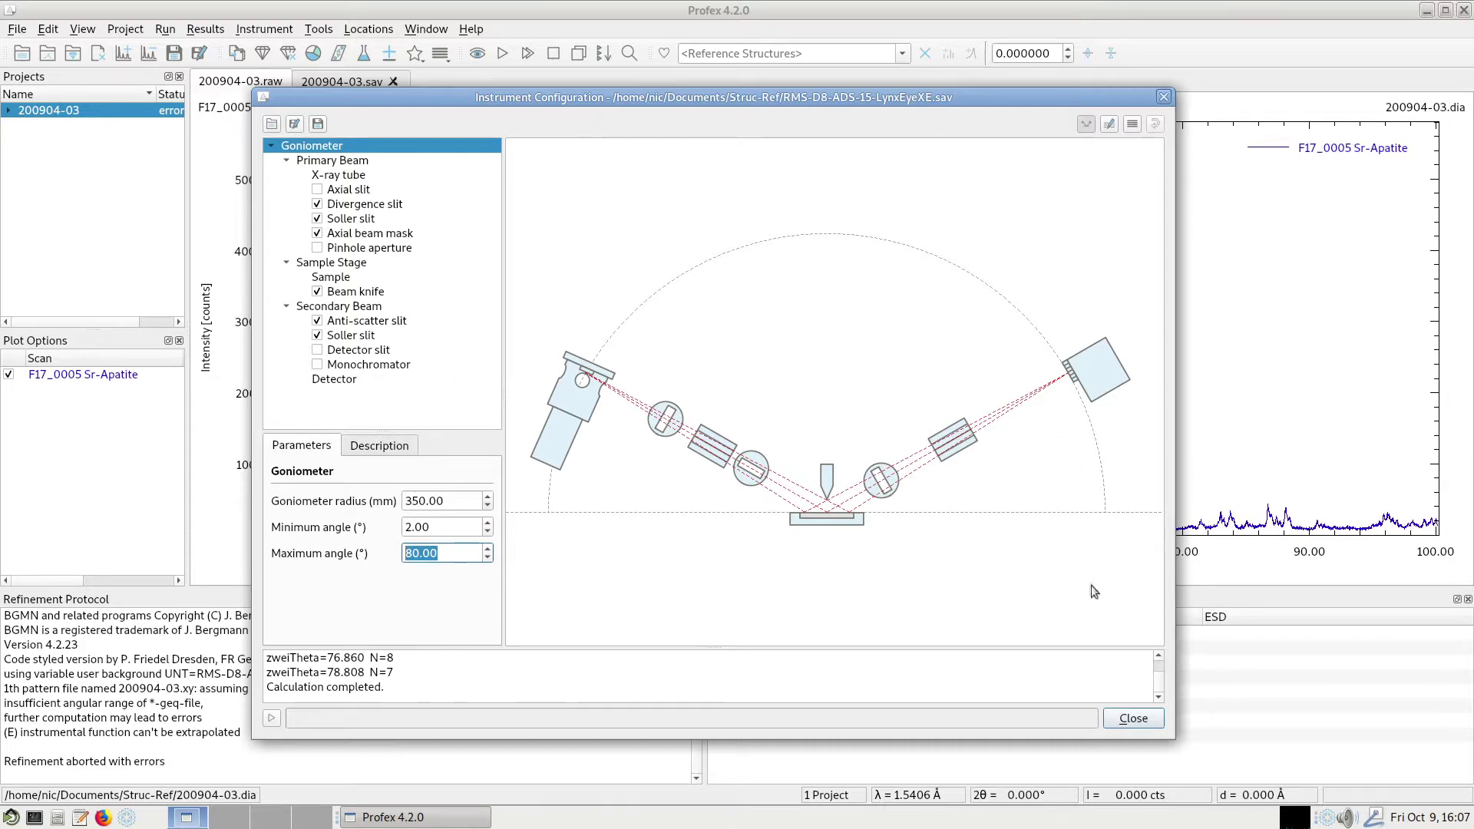
pyautogui.click(1132, 720)
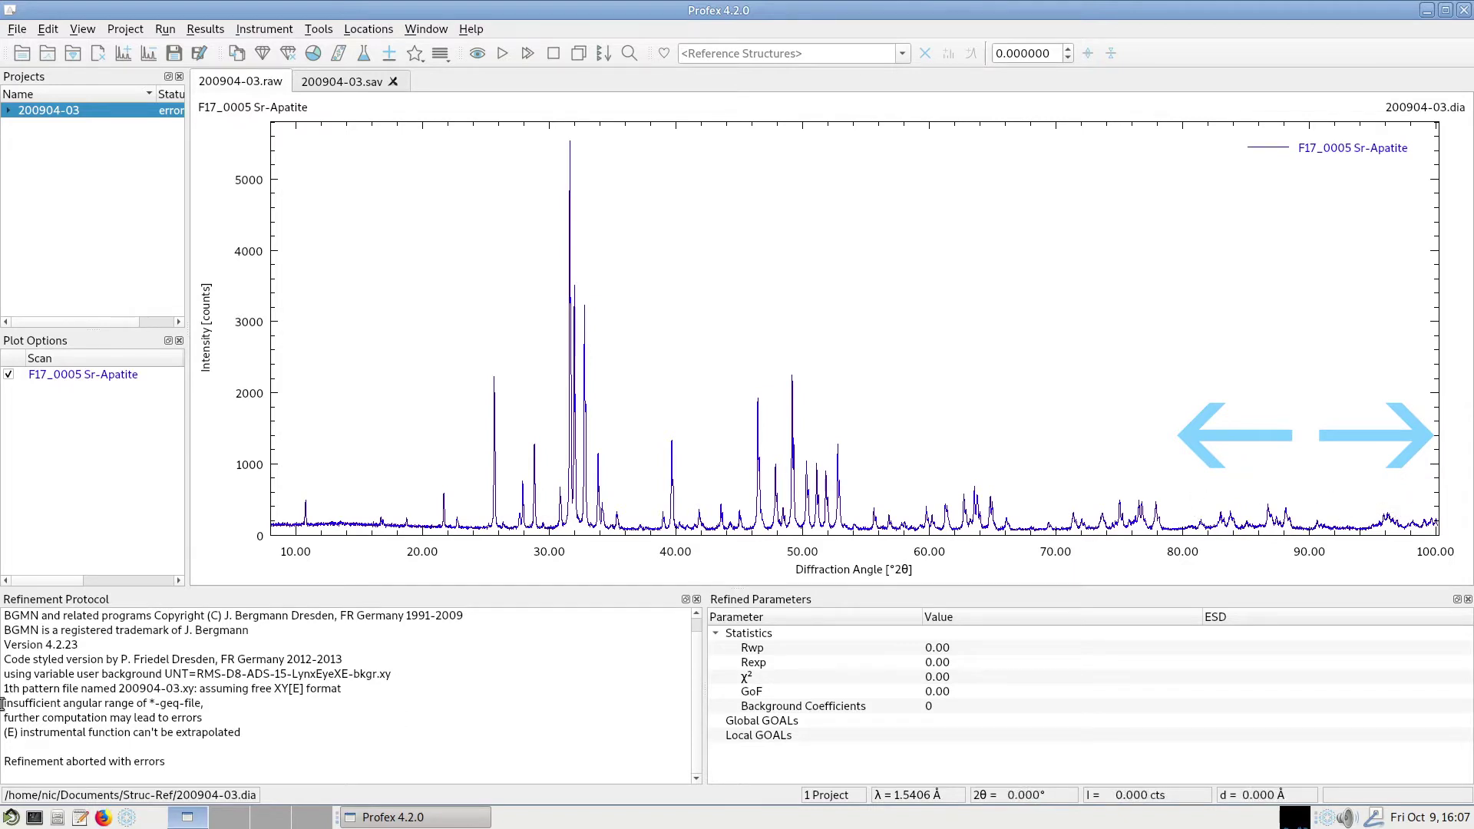
# - Highlight the insufficient-angular-range error line in the Refinement Protocol, then clear the selection
pyautogui.moveTo(2, 703); pyautogui.dragTo(244, 701)
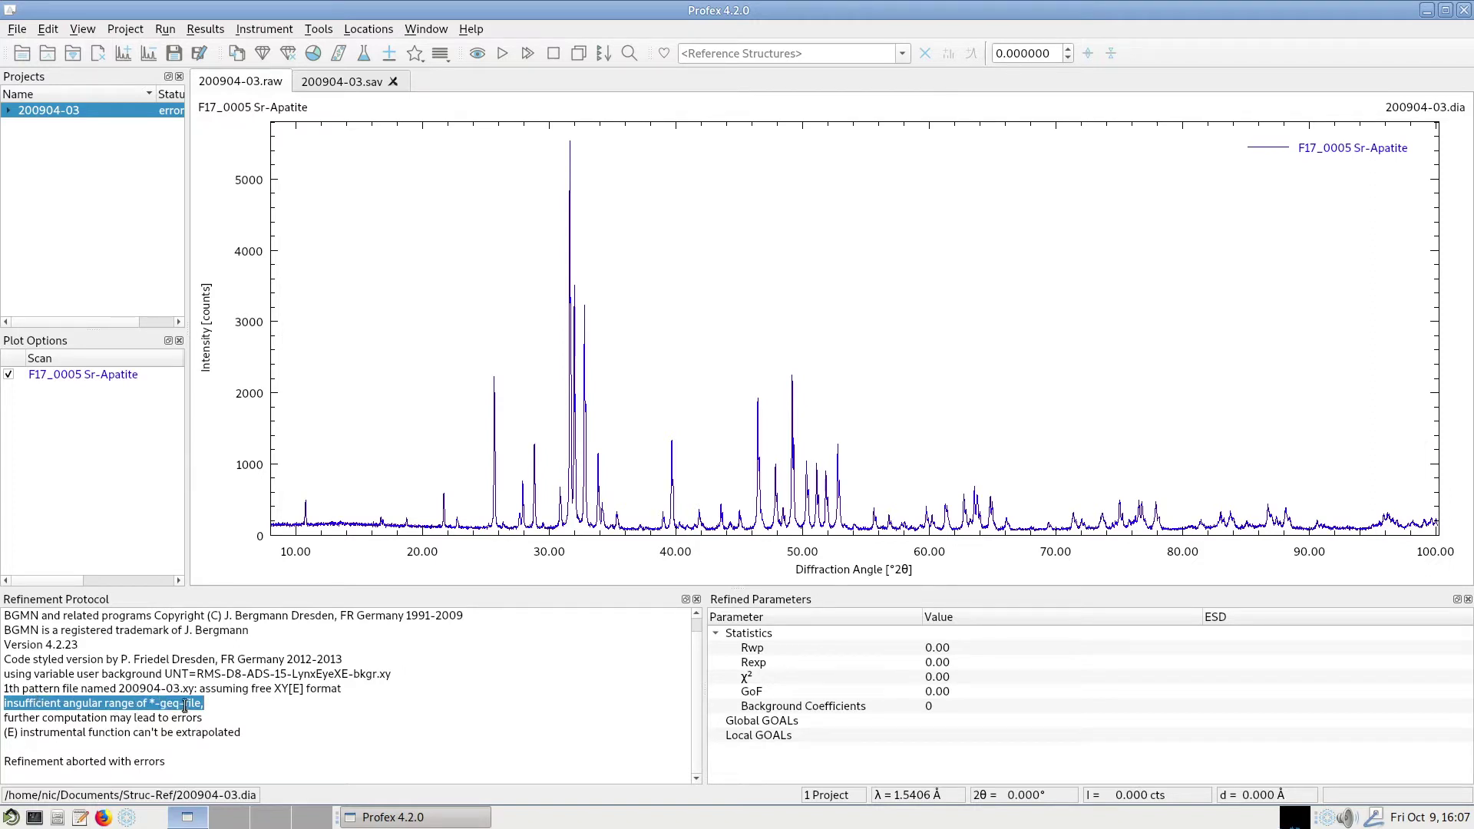
pyautogui.click(226, 704)
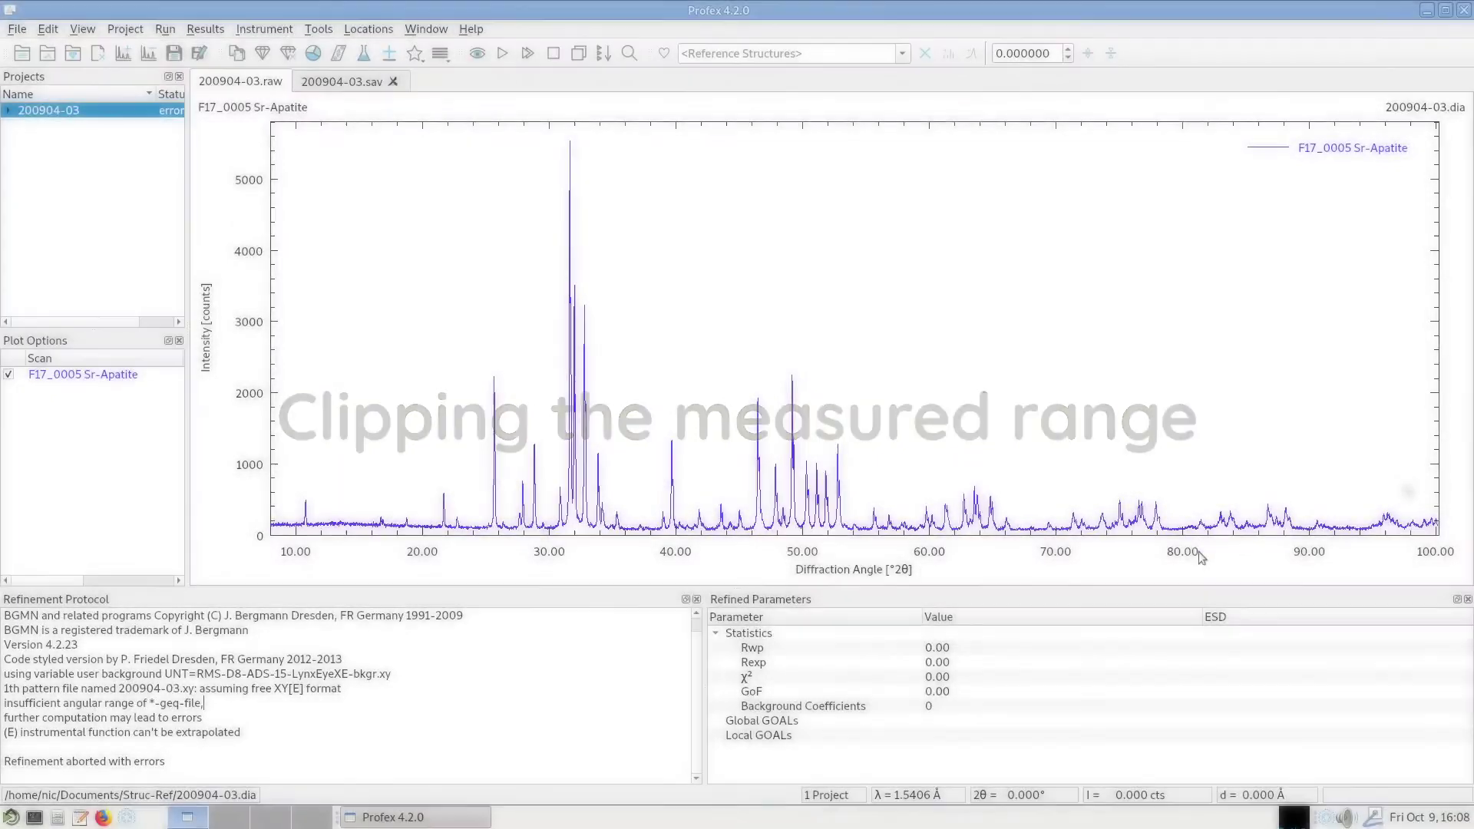
# - In the 200904-03.sav control file, uncomment the WMAX line and change its value from 60 to 80
pyautogui.click(334, 80)
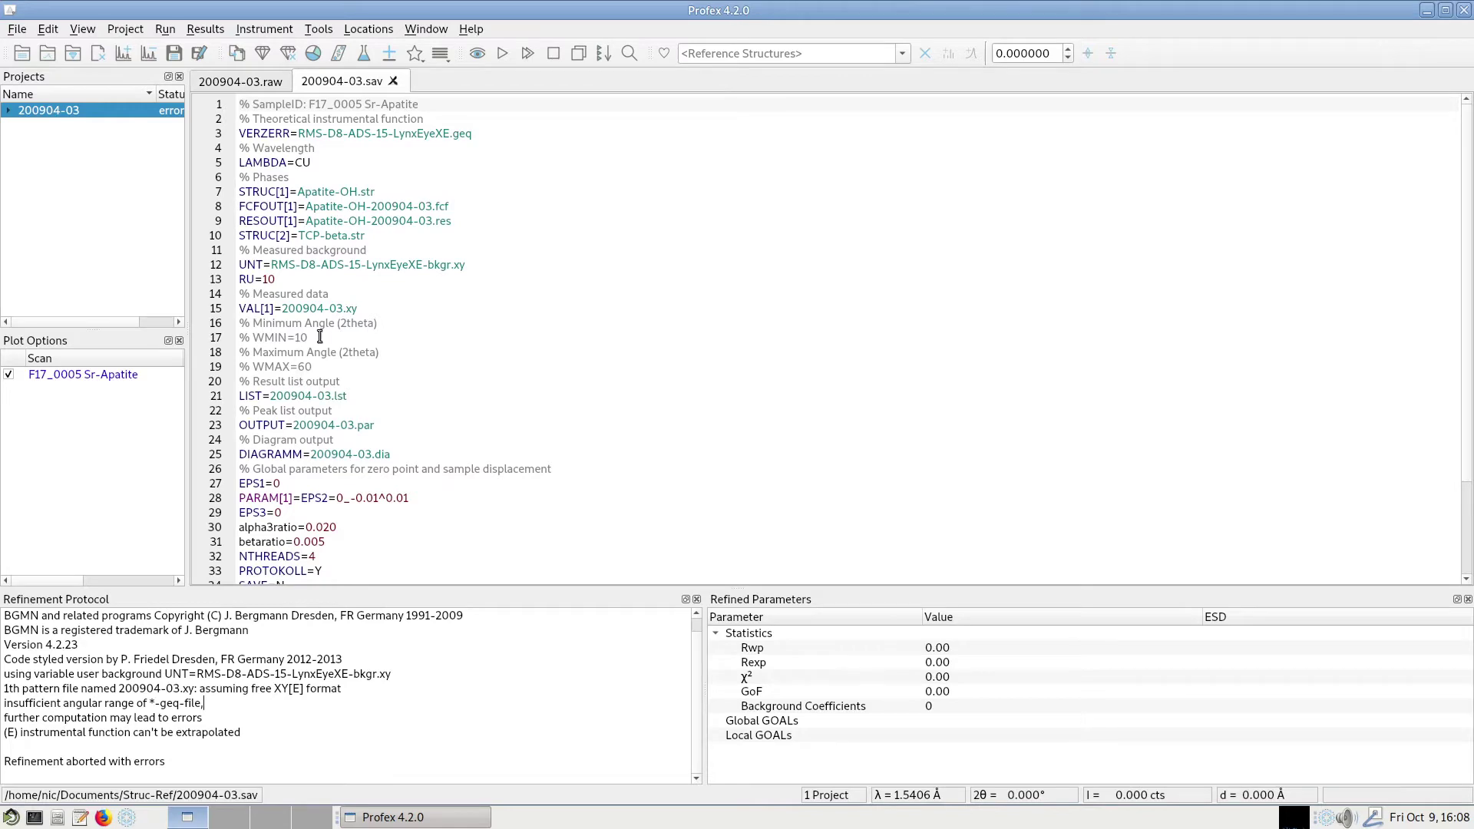
pyautogui.moveTo(320, 337); pyautogui.dragTo(239, 337)
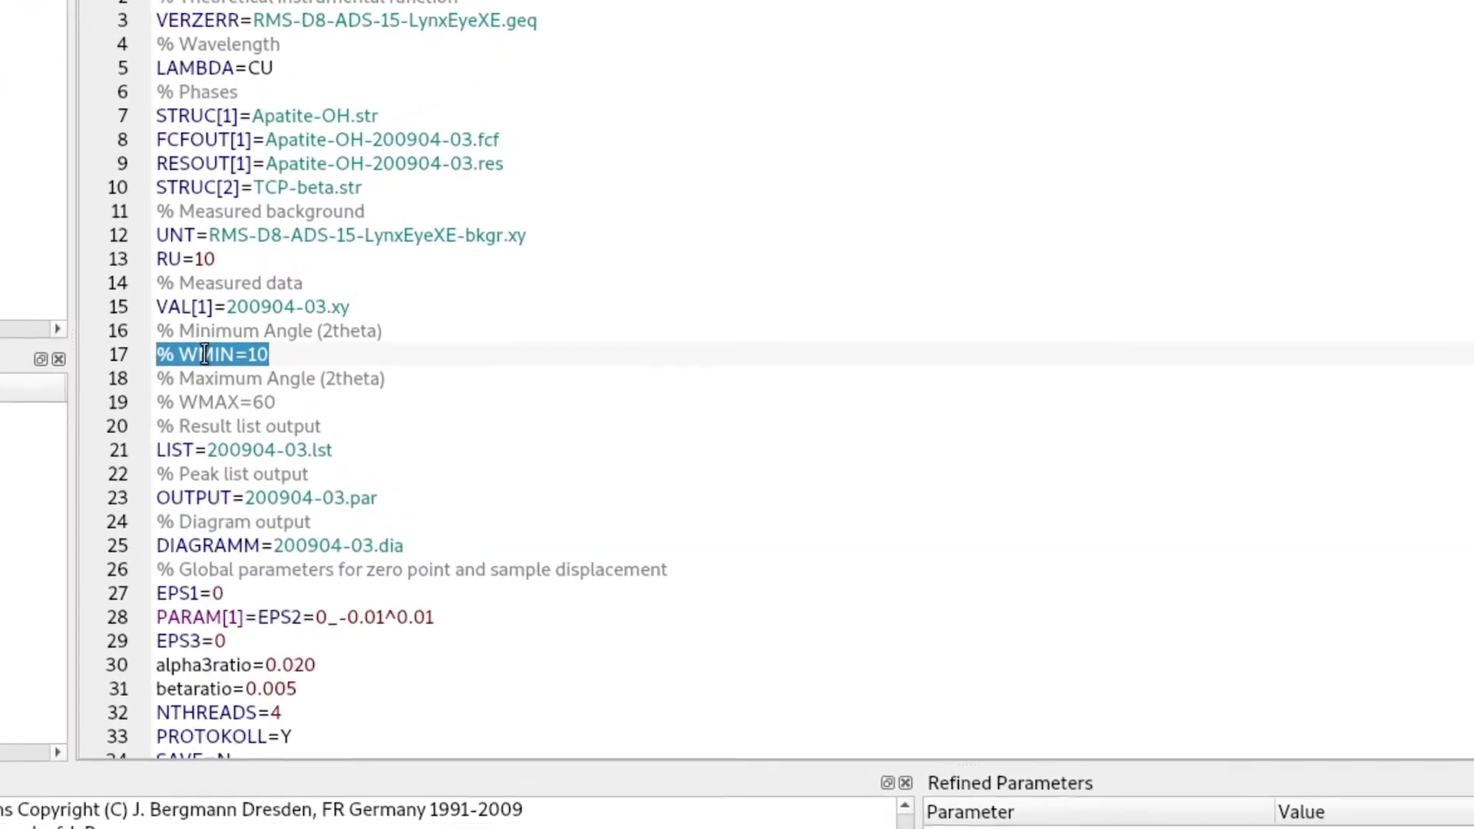
pyautogui.click(300, 403)
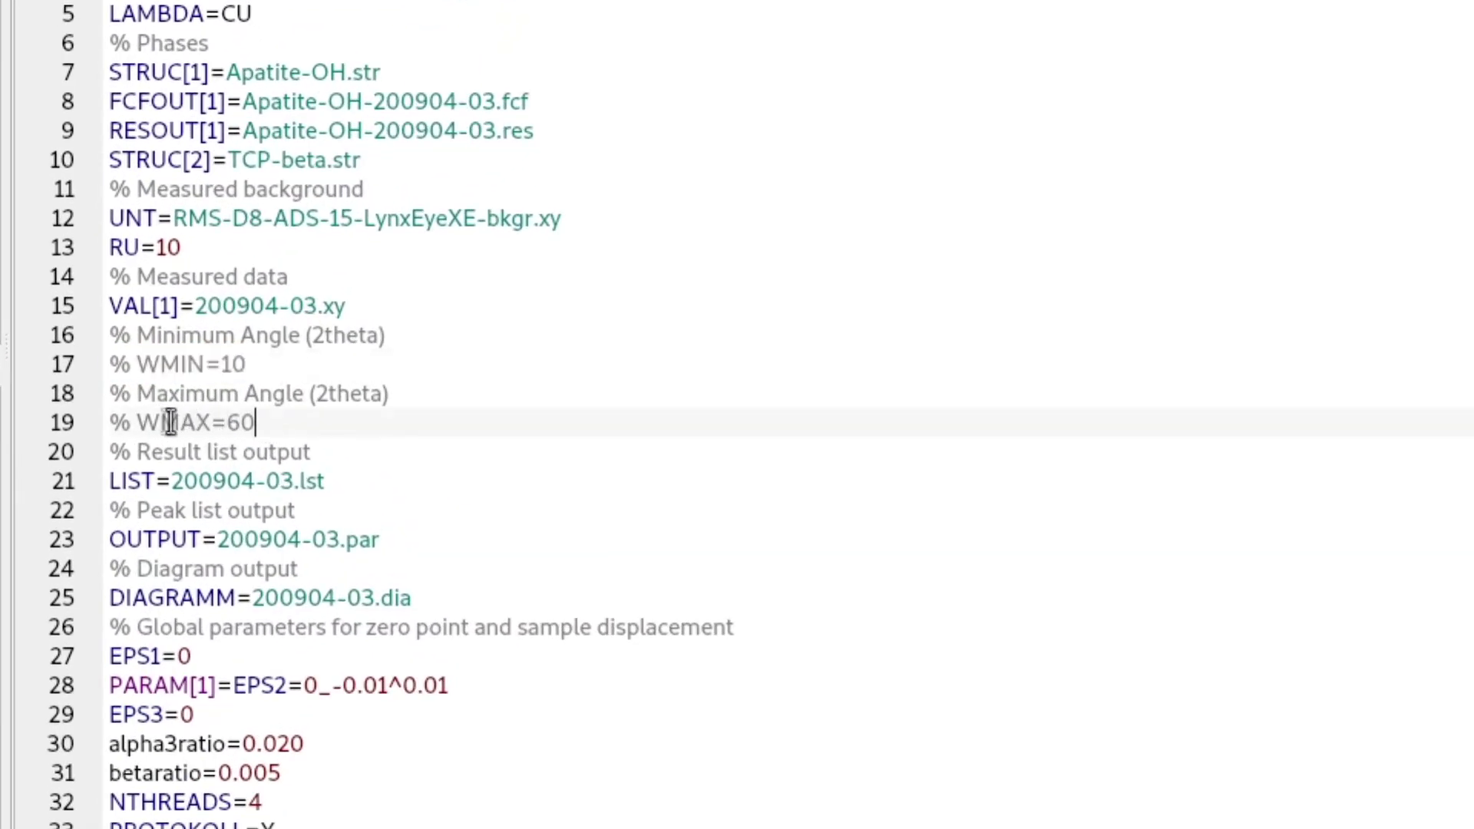
pyautogui.moveTo(256, 422); pyautogui.dragTo(109, 423)
pyautogui.click(132, 422)
pyautogui.click(182, 423)
pyautogui.click(141, 423)
pyautogui.press('BackSpace')
pyautogui.press('BackSpace')
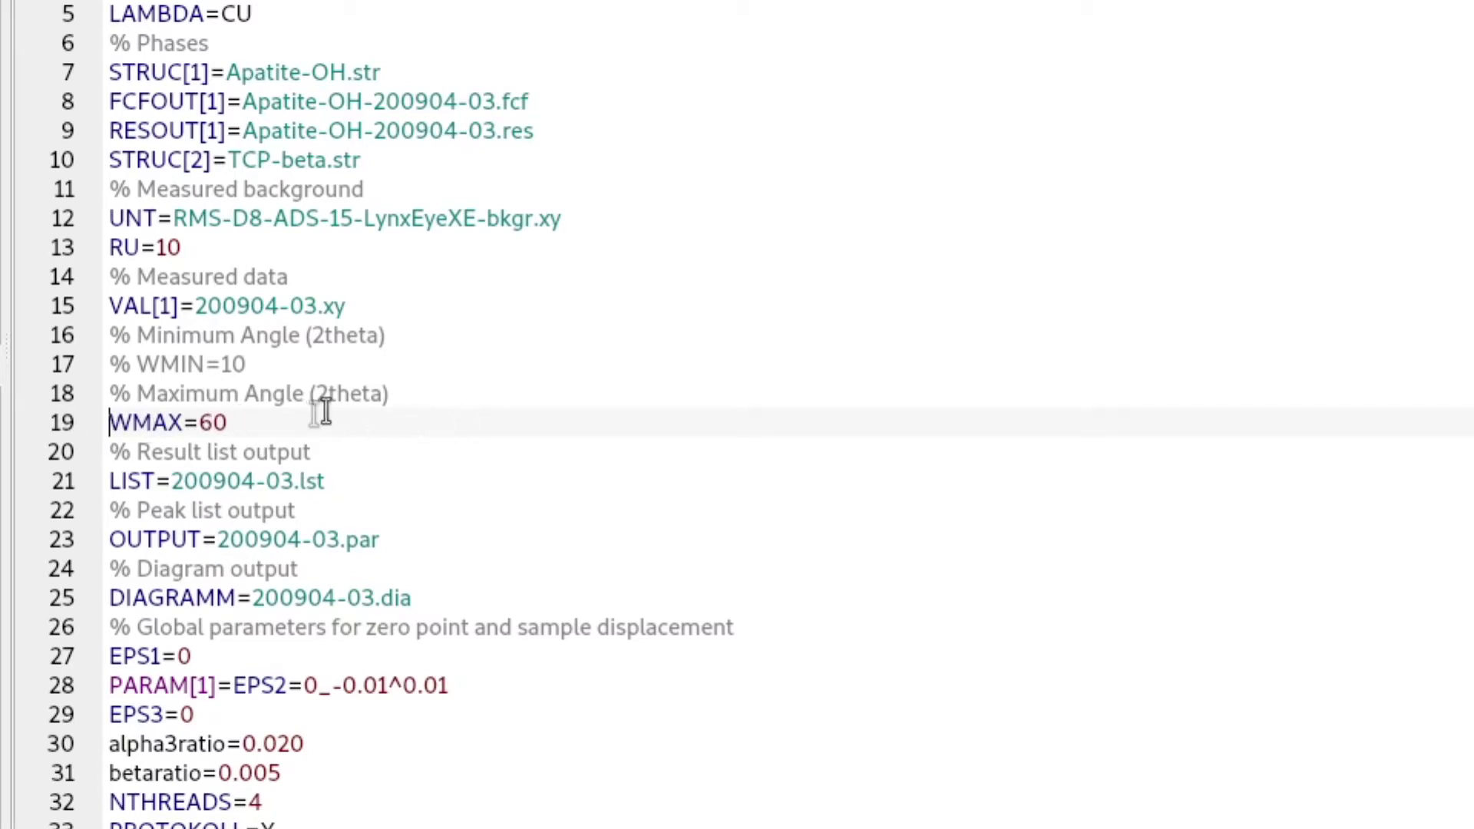
pyautogui.moveTo(214, 422); pyautogui.dragTo(199, 421)
pyautogui.write('8')
pyautogui.click(239, 422)
# - Uncomment the WMIN line and set its value to 10
pyautogui.click(170, 364)
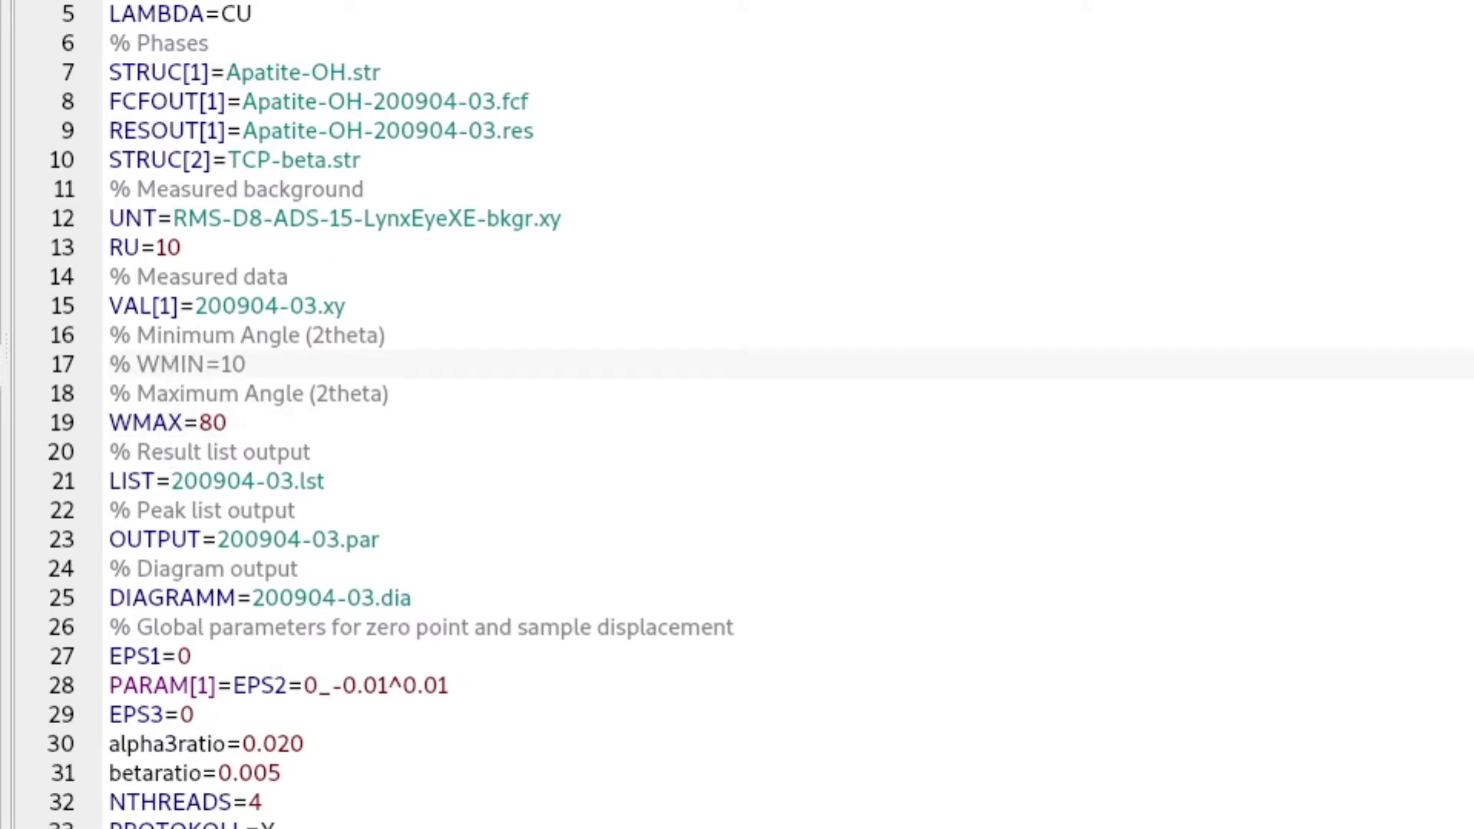
pyautogui.click(138, 364)
pyautogui.press('BackSpace')
pyautogui.press('BackSpace')
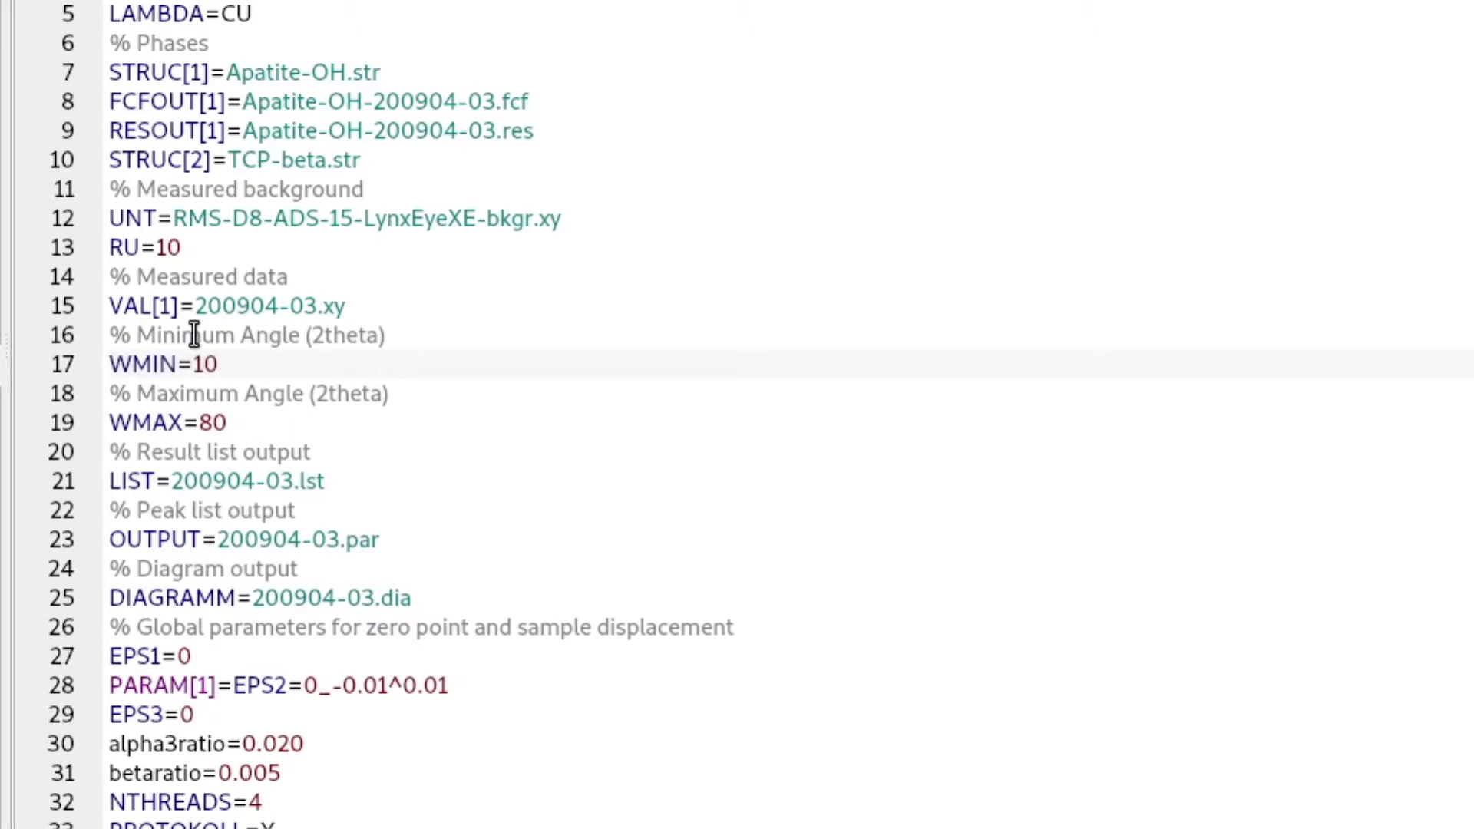
pyautogui.press('End')
pyautogui.press('BackSpace')
pyautogui.press('BackSpace')
pyautogui.write('10')
pyautogui.click(168, 363)
pyautogui.click(251, 401)
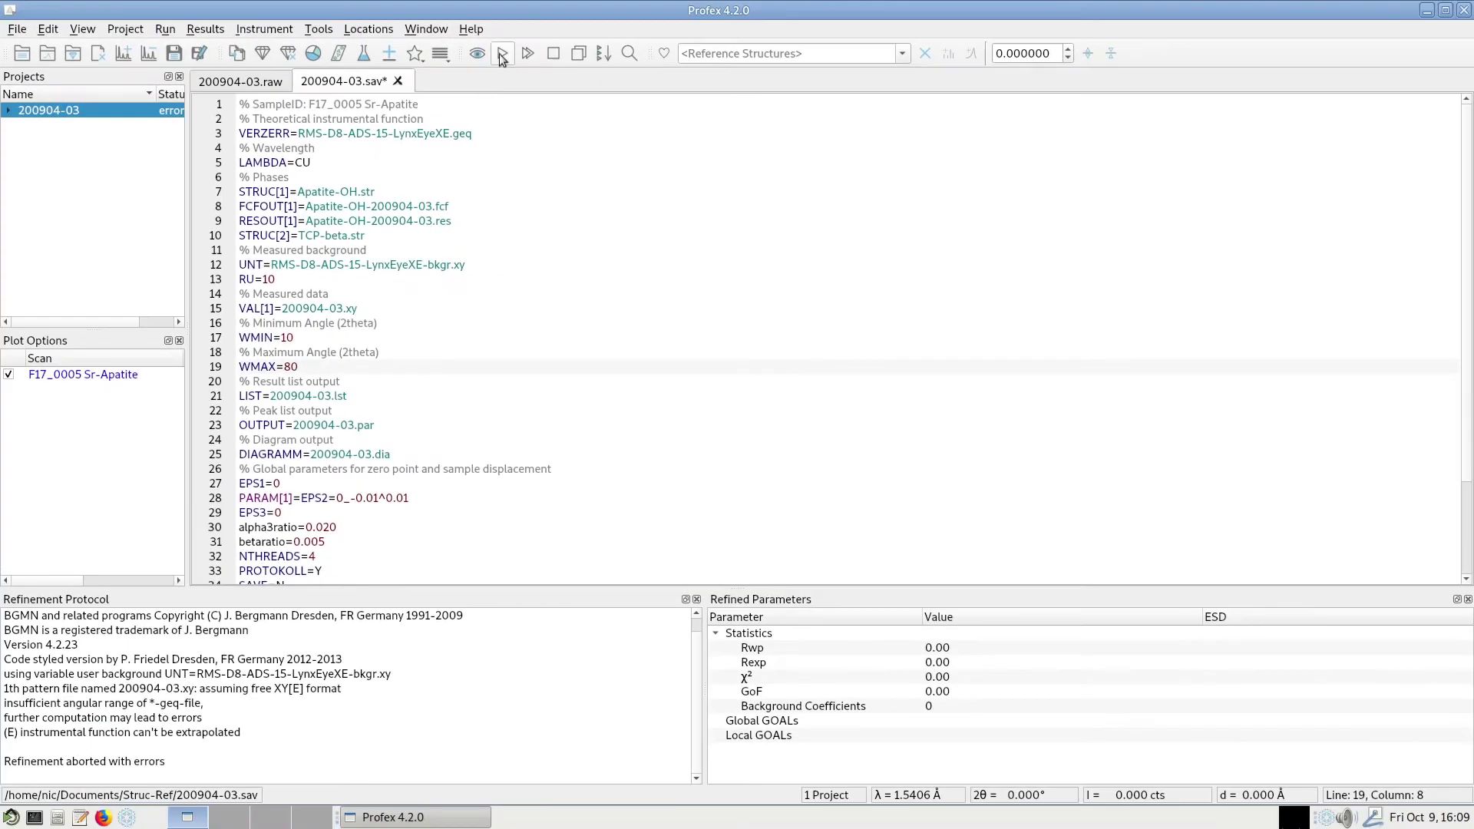
# - Save and rerun the refinement over 10–80°, check the WMAX=80 line, and return to the fitted diagram
pyautogui.click(501, 54)
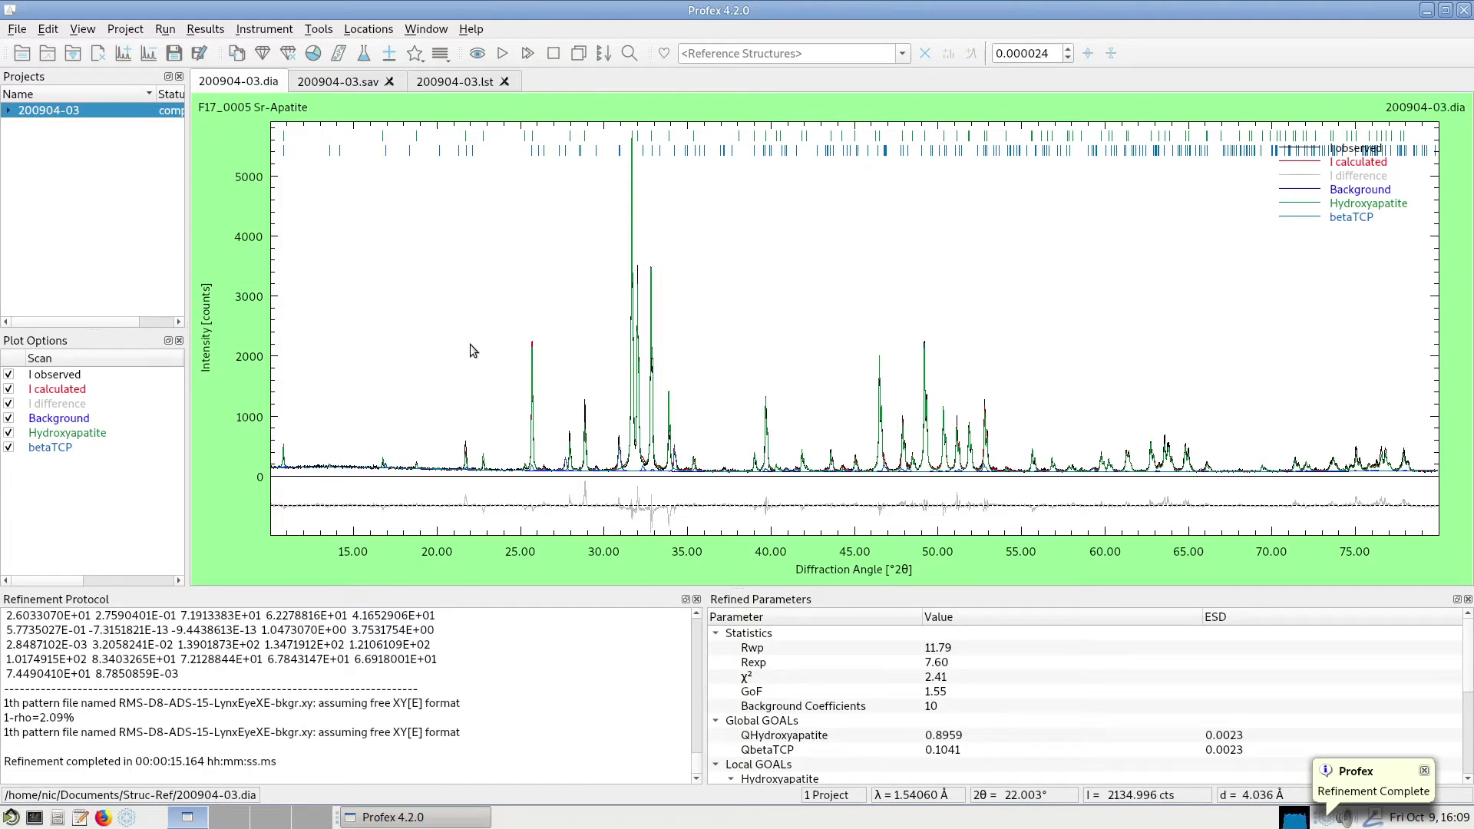
pyautogui.click(336, 84)
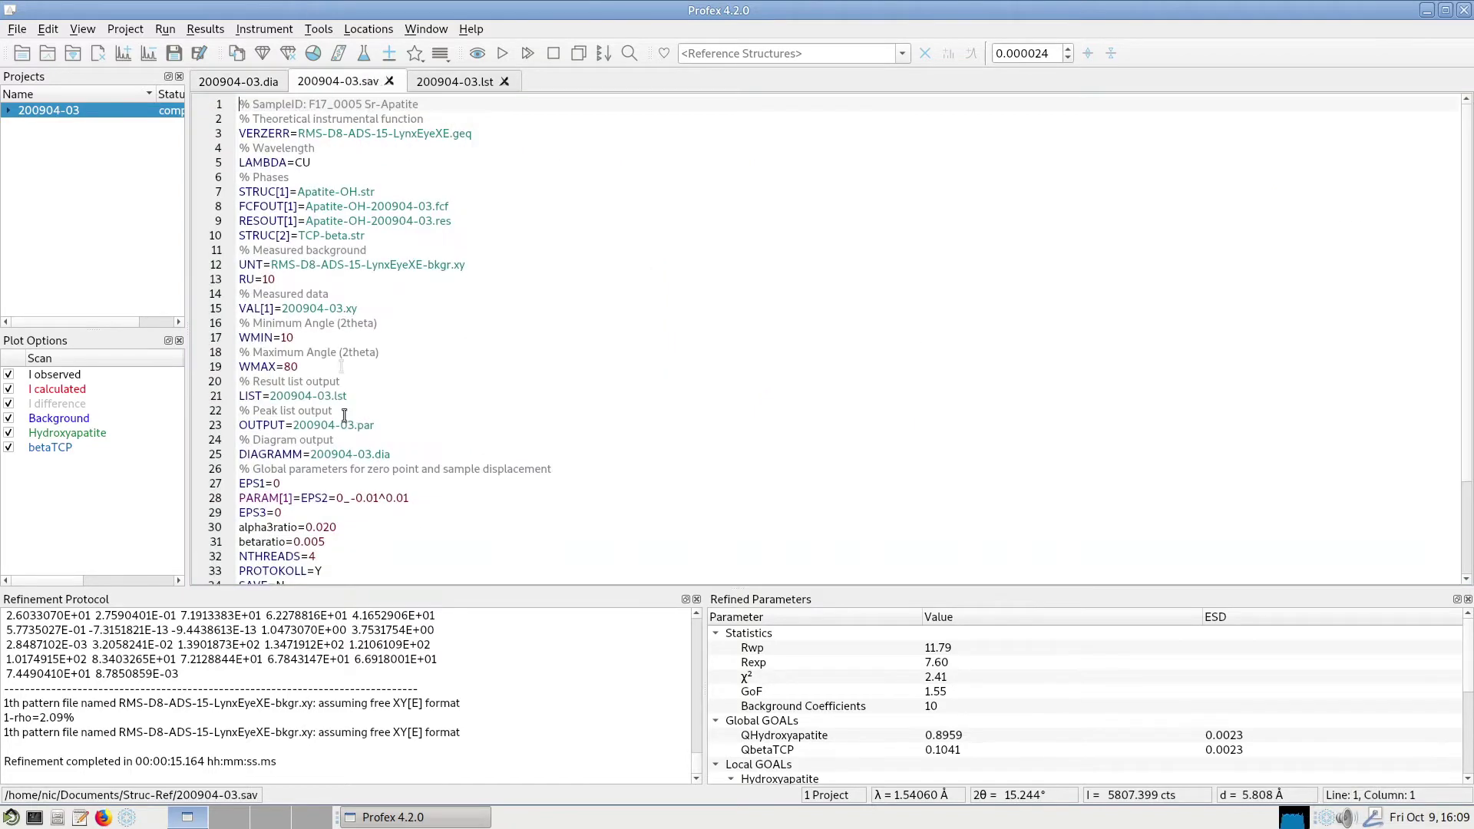
pyautogui.click(308, 340)
pyautogui.click(314, 366)
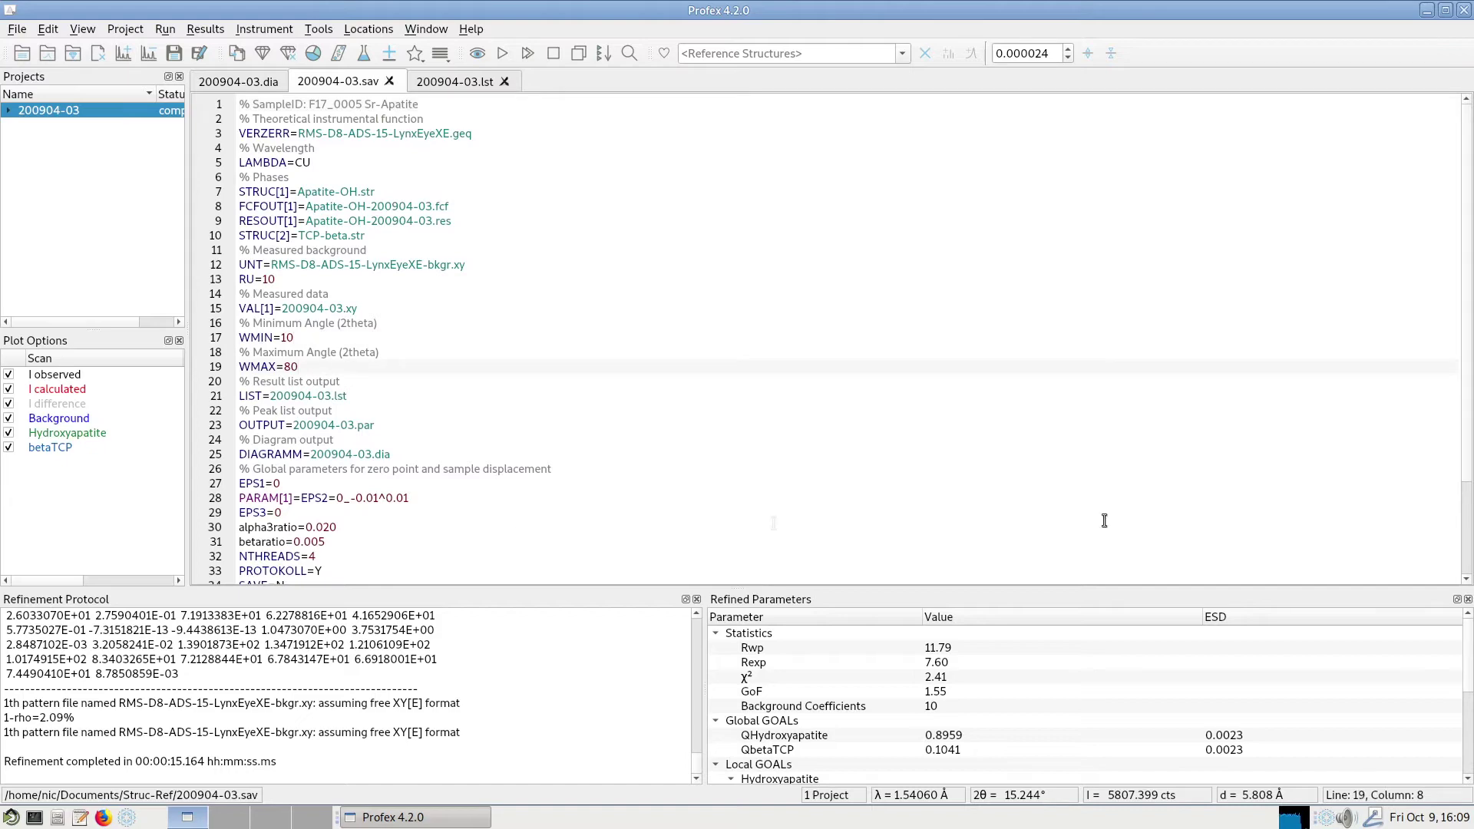
pyautogui.click(250, 83)
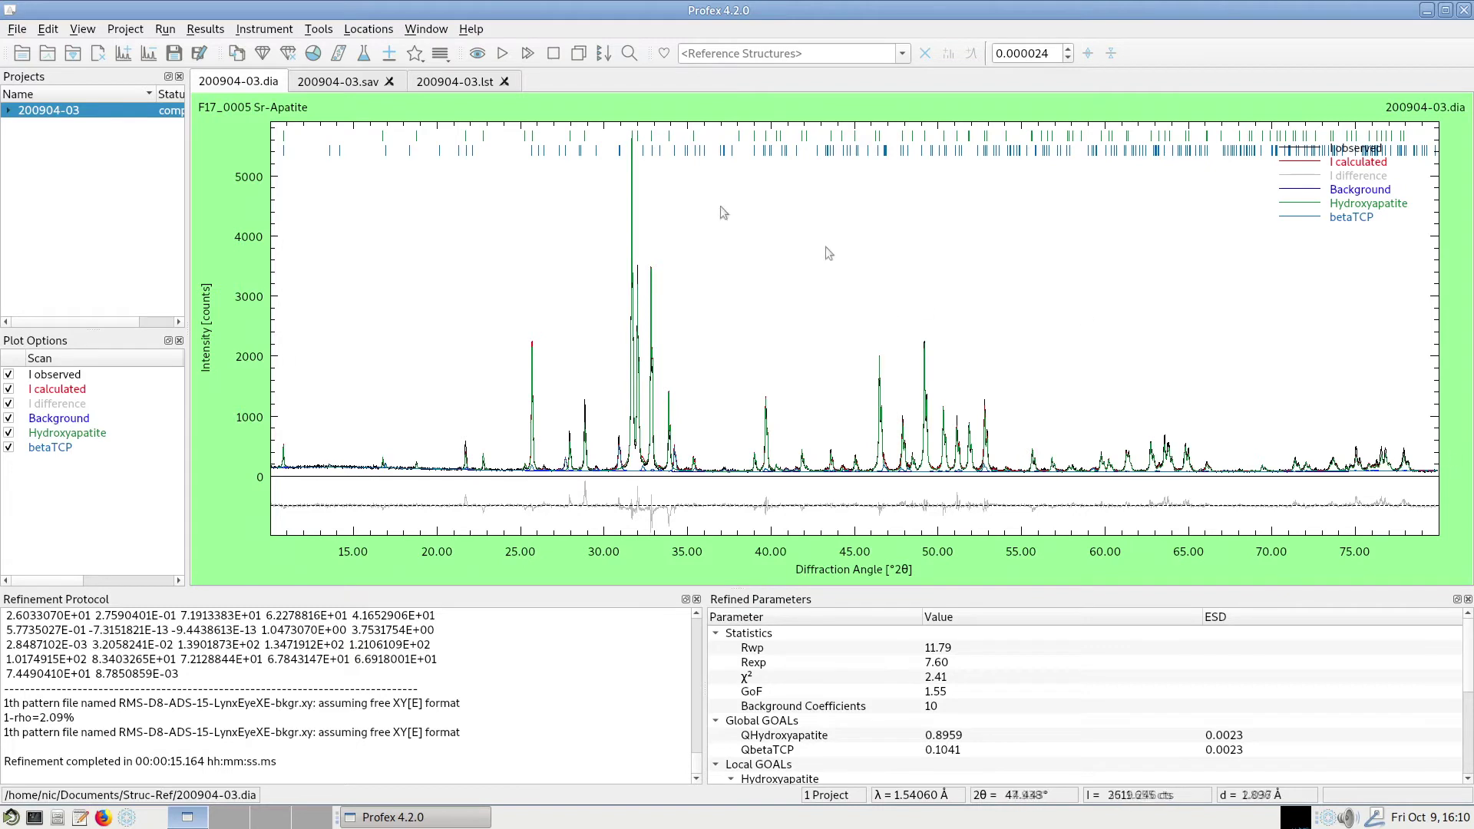
# - In the current instrument configuration, raise the goniometer maximum angle from 80.00 to 150.00, keeping minimum 2.00
pyautogui.click(265, 29)
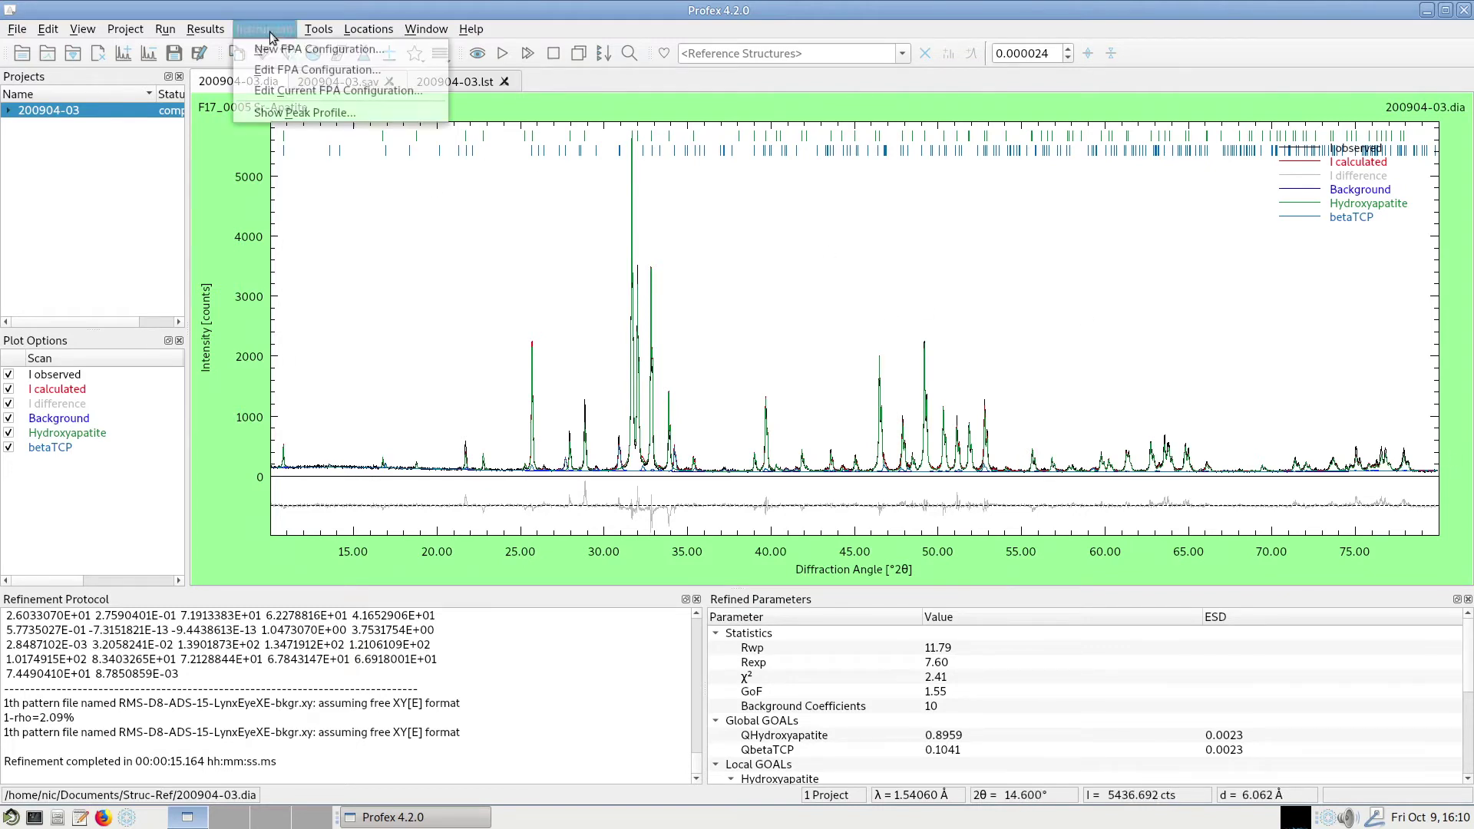
pyautogui.click(313, 91)
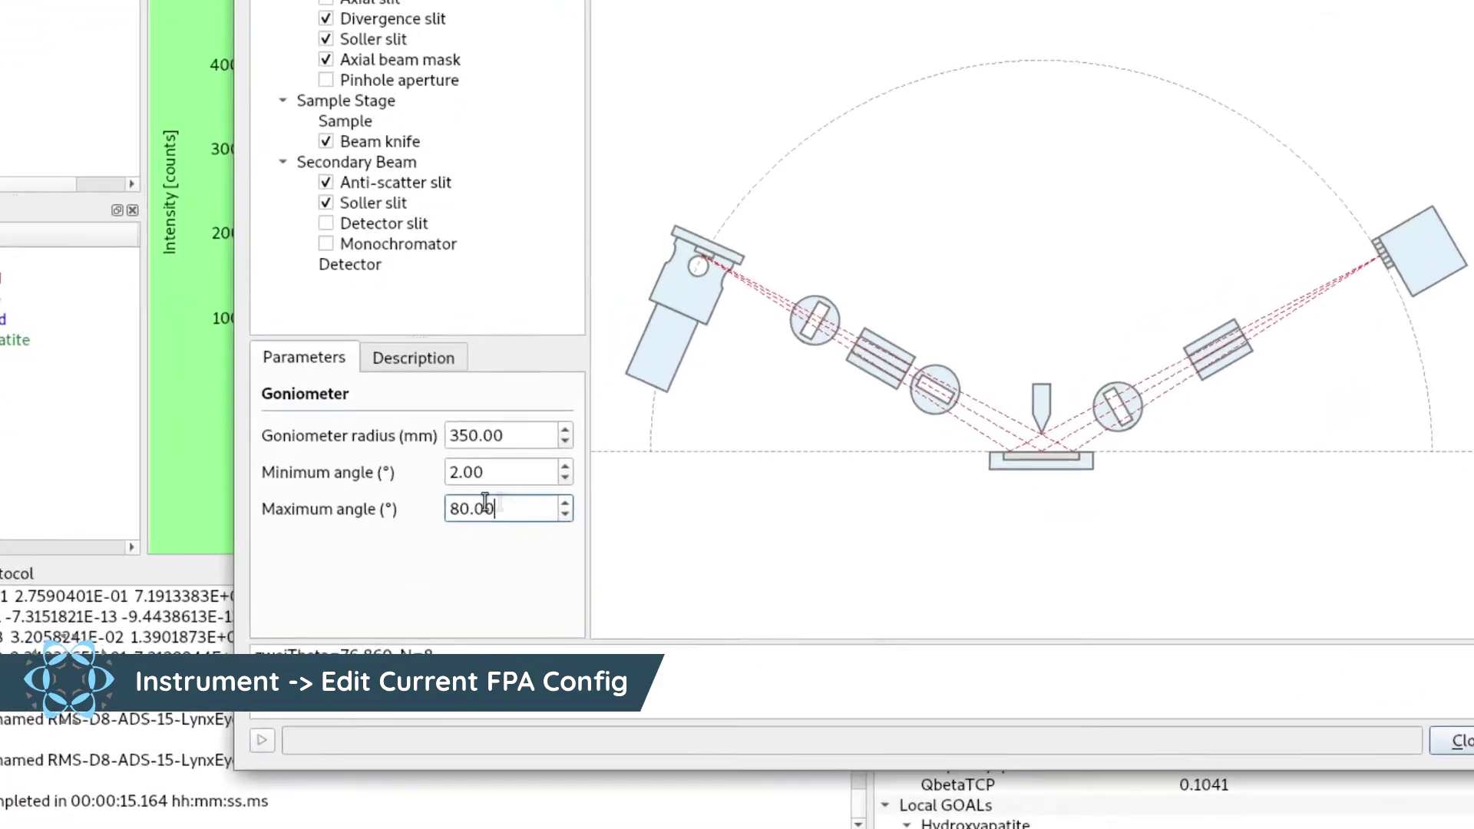
pyautogui.doubleClick(407, 553)
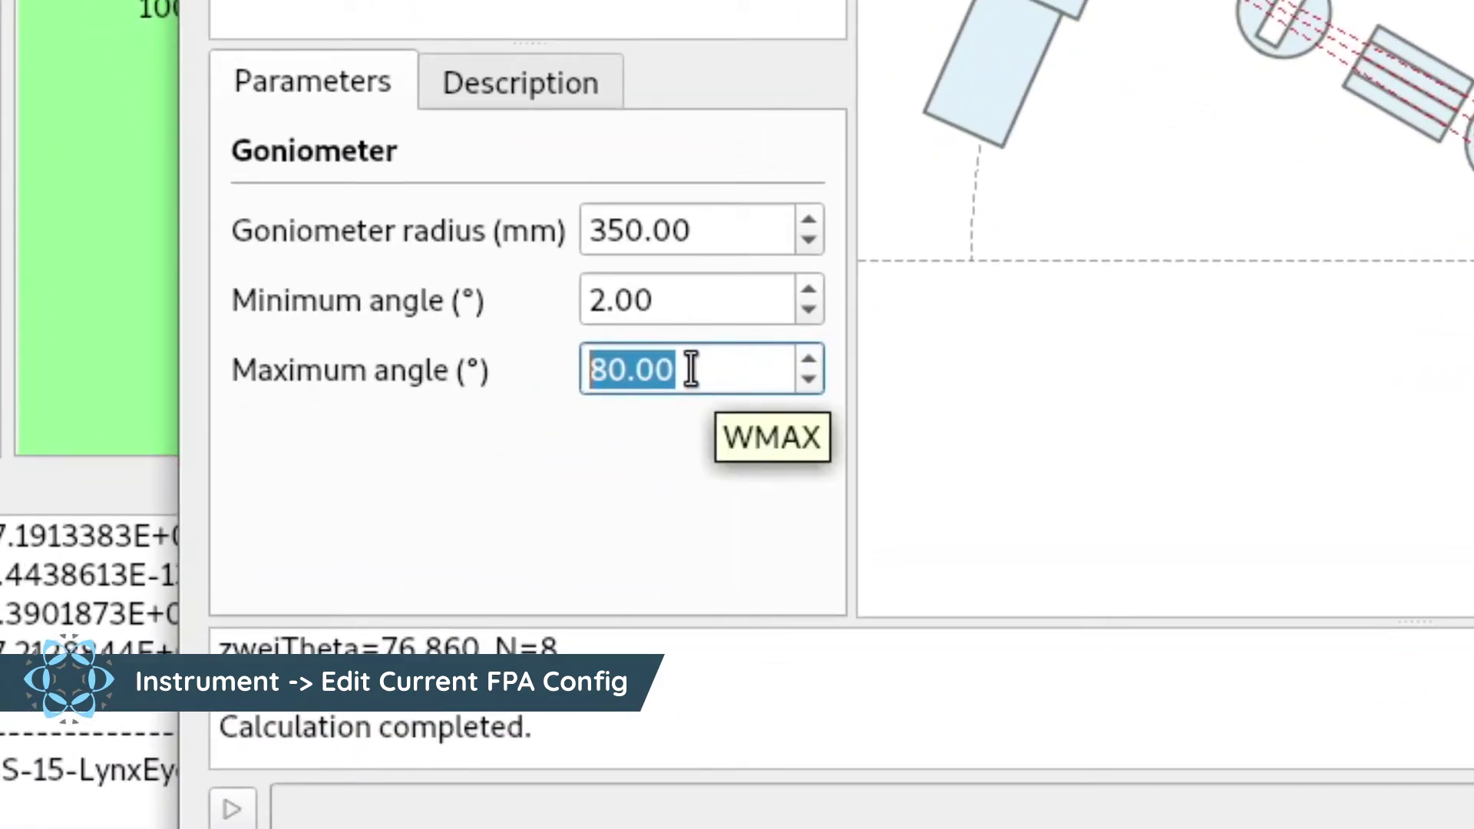
pyautogui.write('150')
pyautogui.click(705, 303)
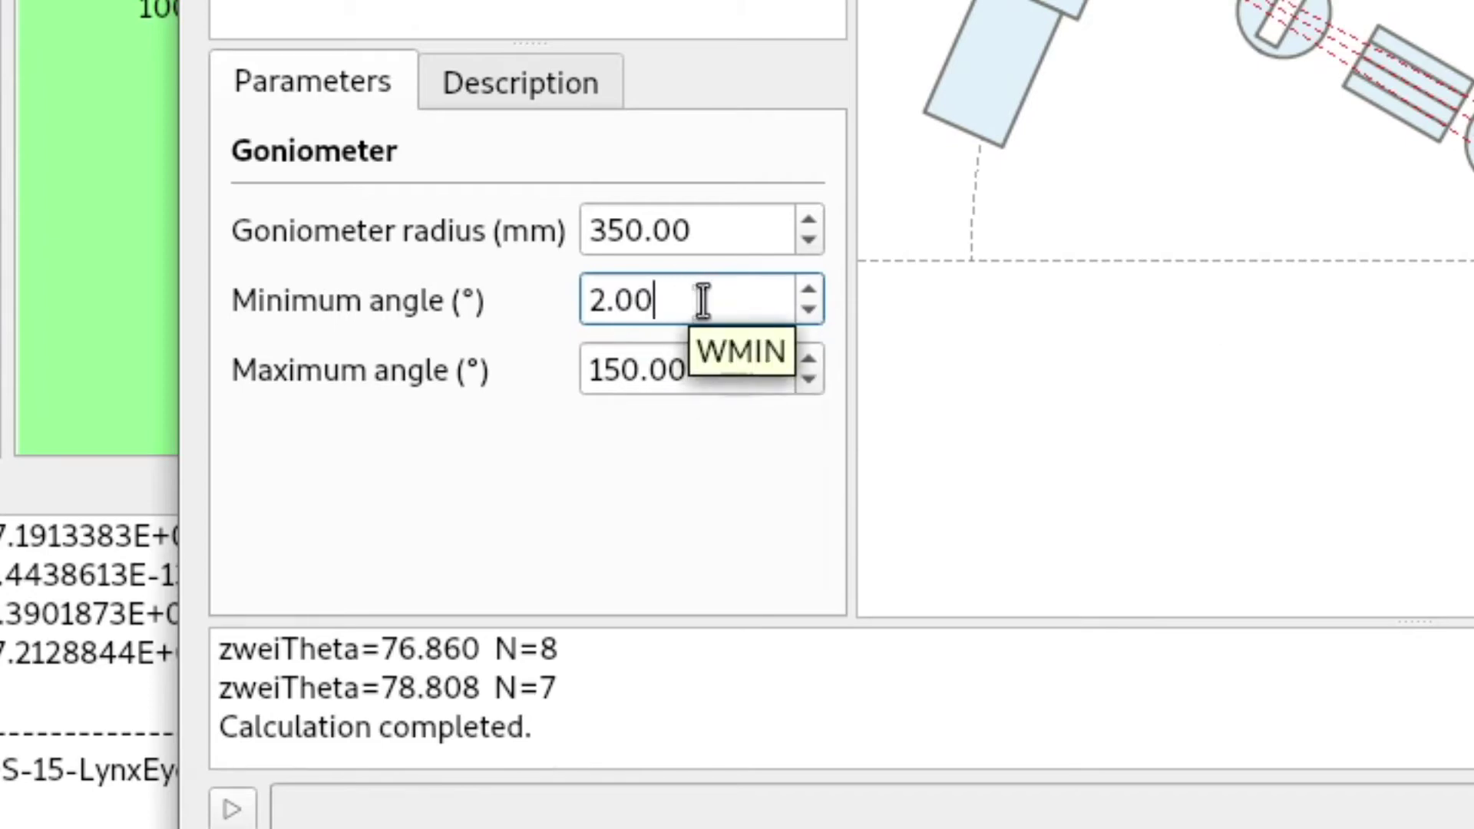
pyautogui.click(609, 300)
pyautogui.click(647, 380)
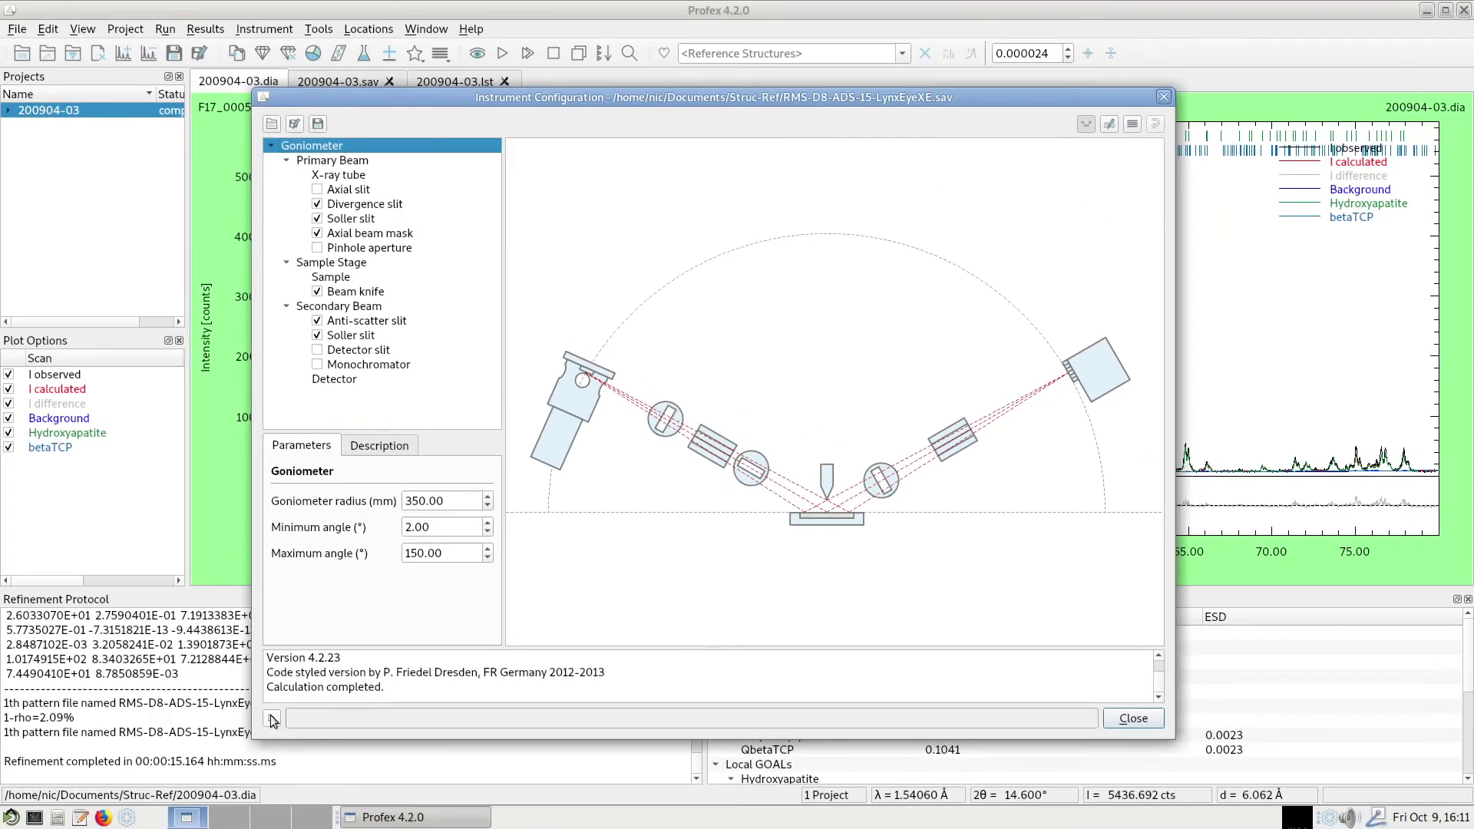
# - Recalculate the instrument profile for the 2–150° goniometer range
pyautogui.click(273, 719)
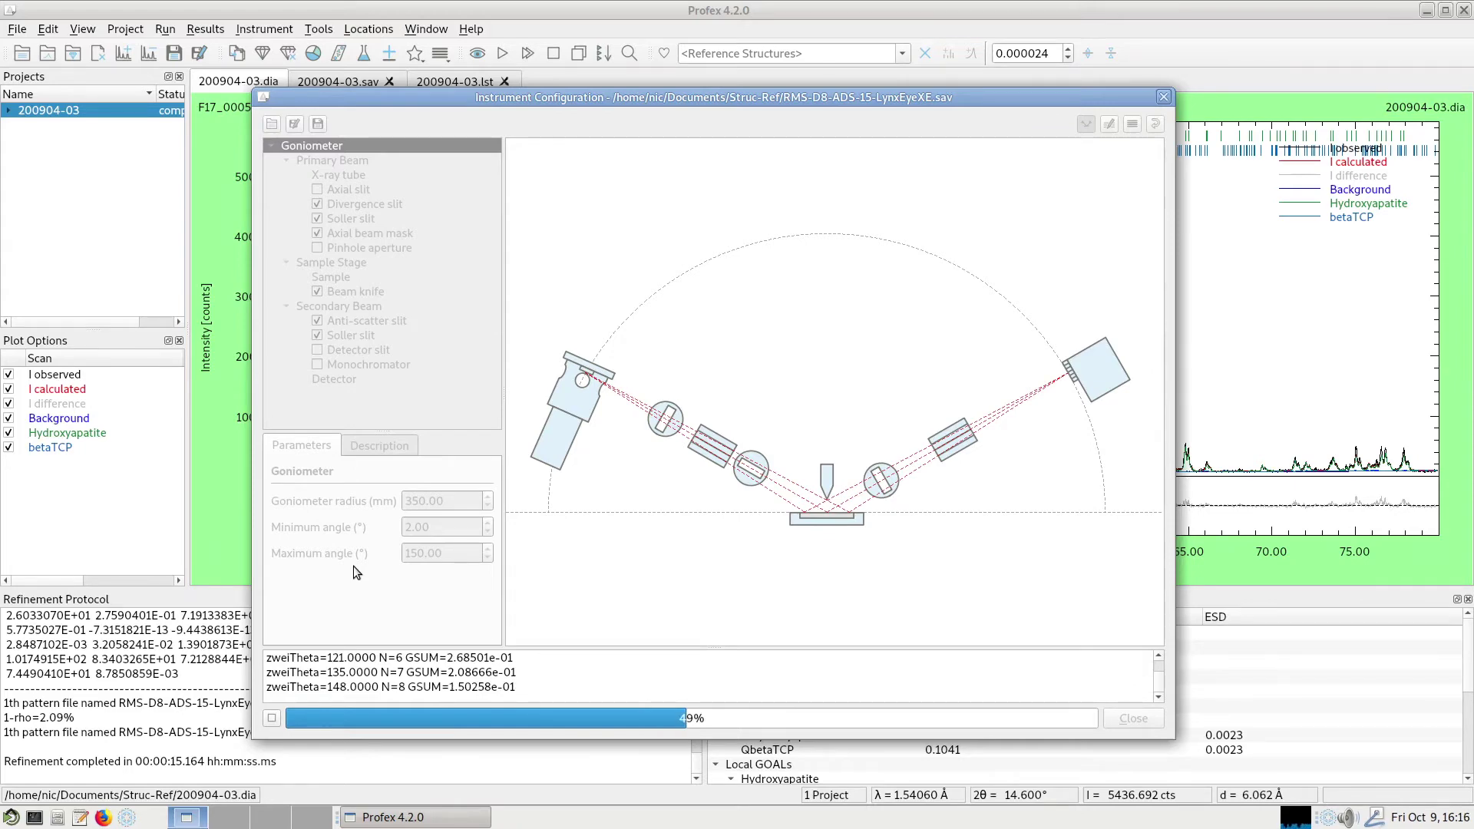
# - Comment out WMIN=10 and WMAX=80 in 200904-03.sav and rerun the refinement over the full pattern
pyautogui.click(1133, 718)
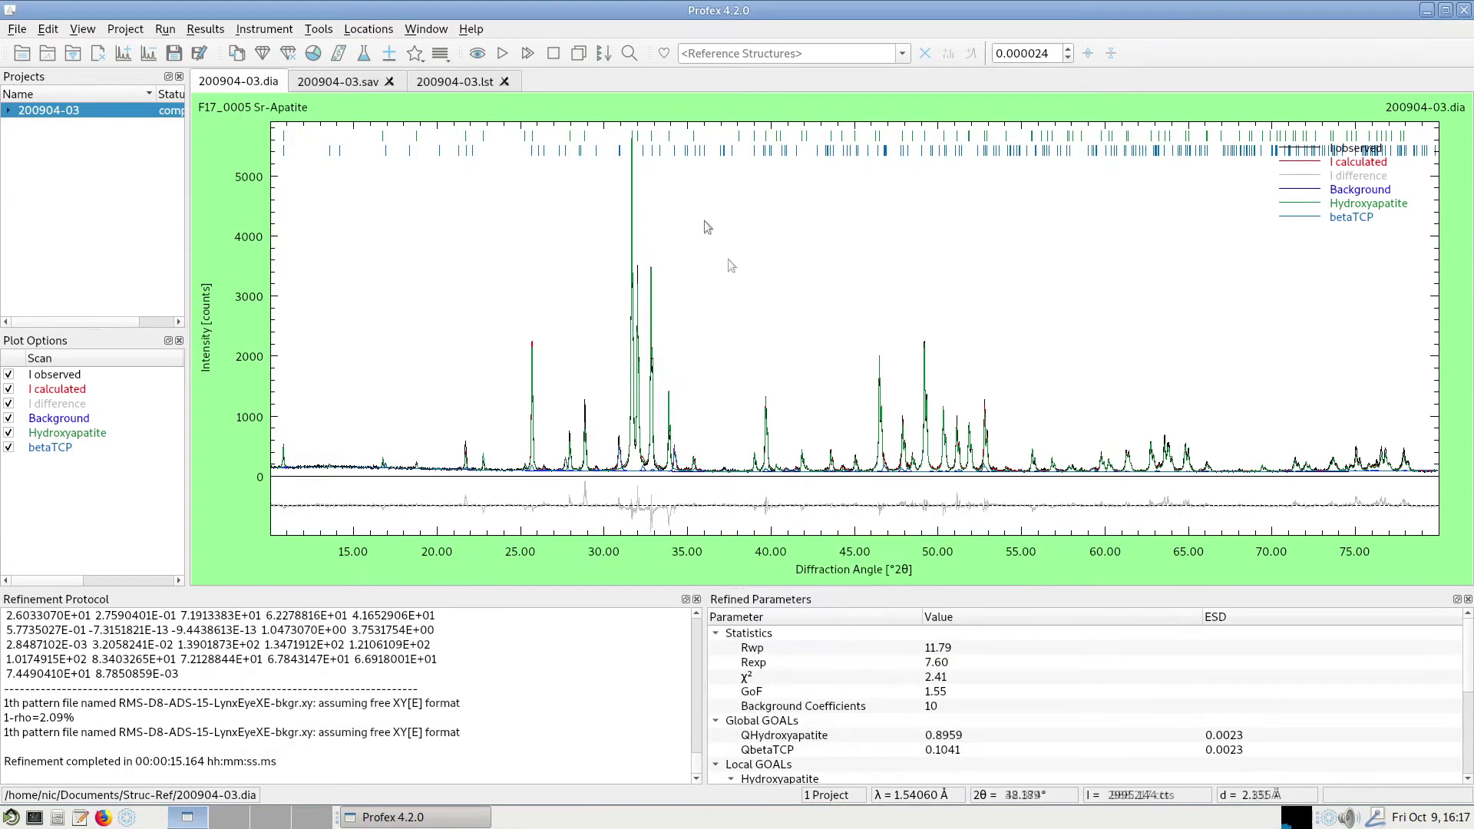
pyautogui.click(341, 81)
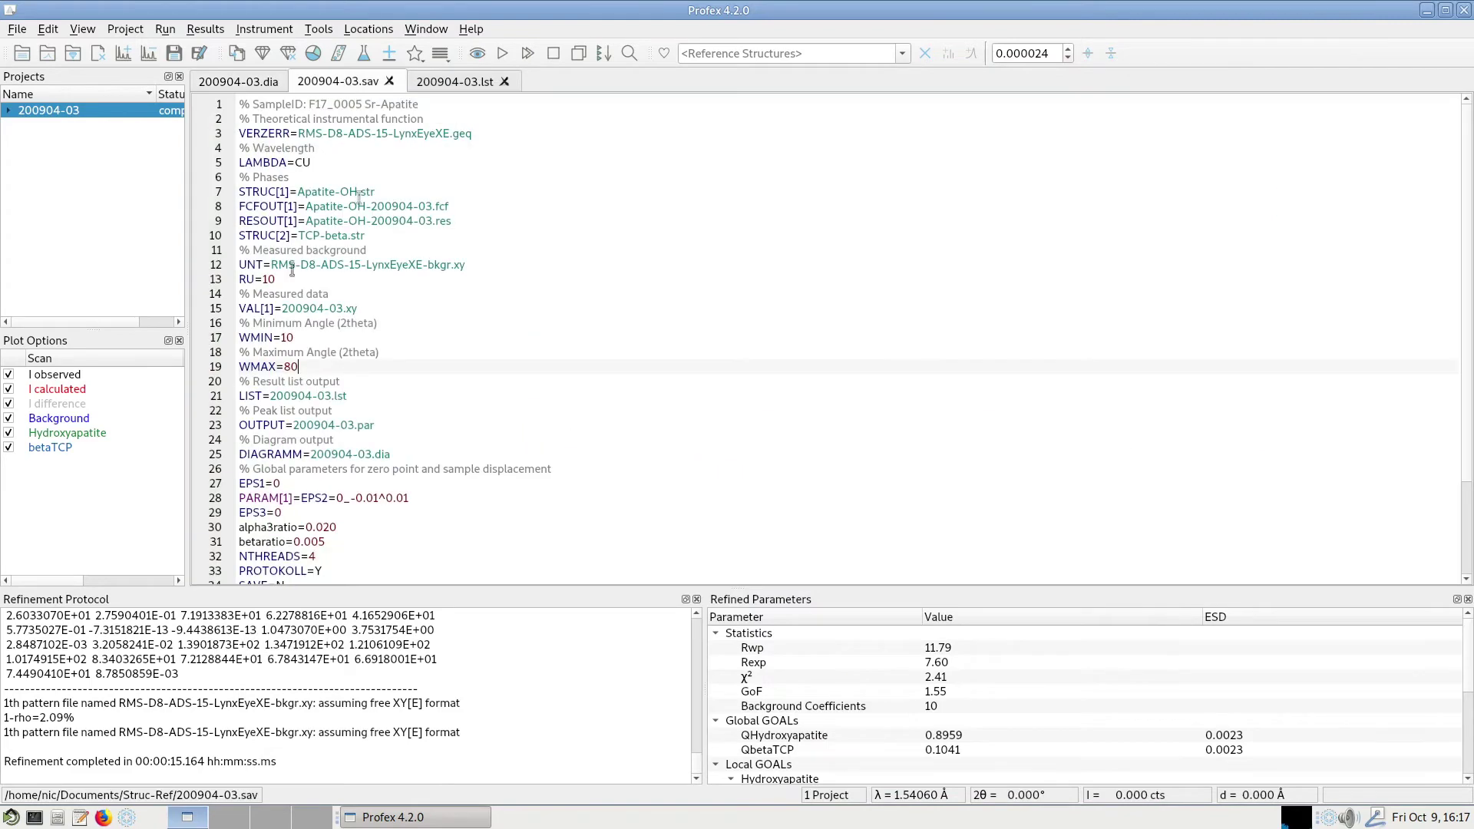
pyautogui.click(314, 337)
pyautogui.write('%')
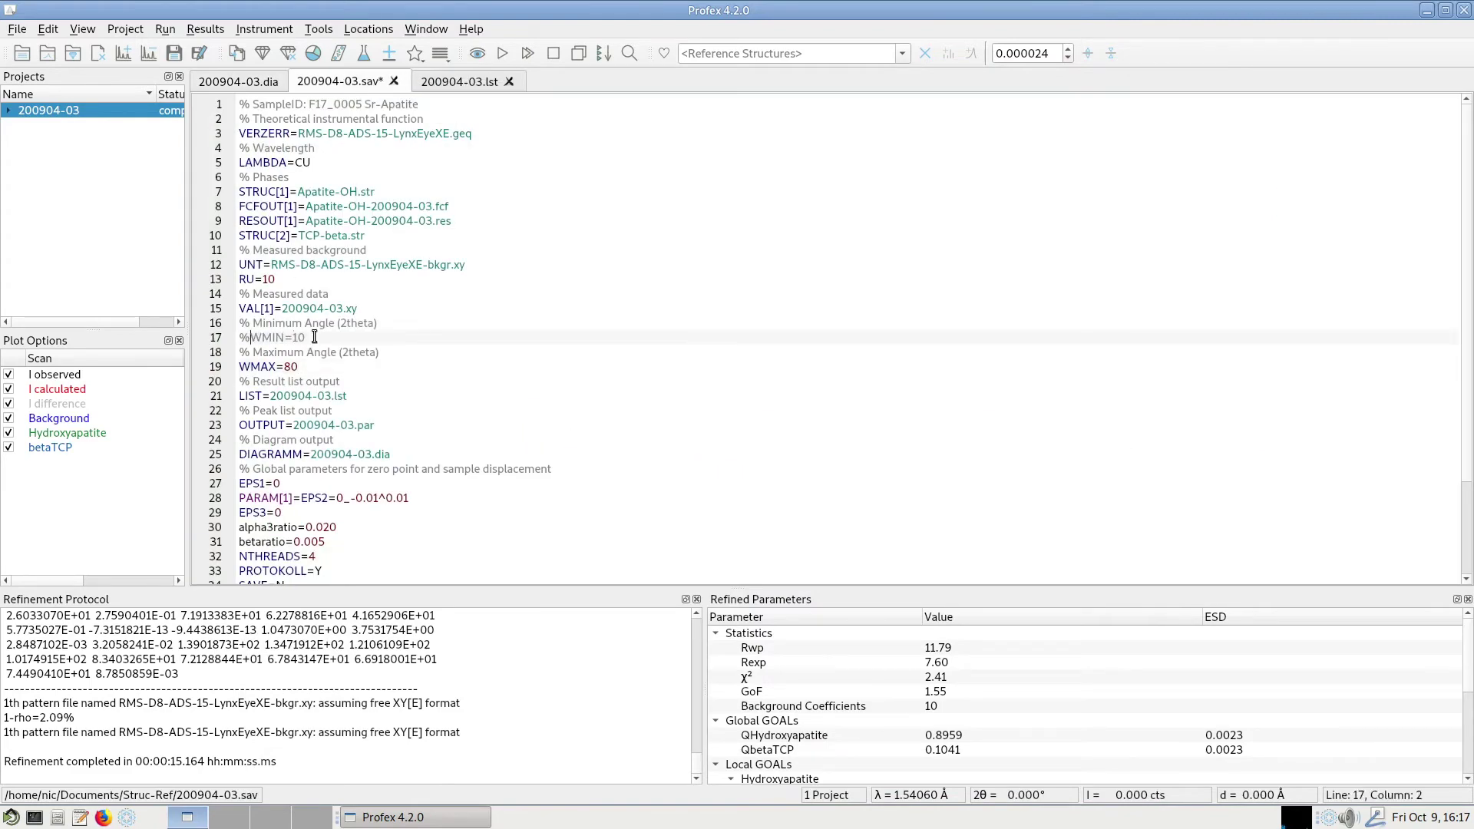
pyautogui.click(262, 366)
pyautogui.rightClick(262, 366)
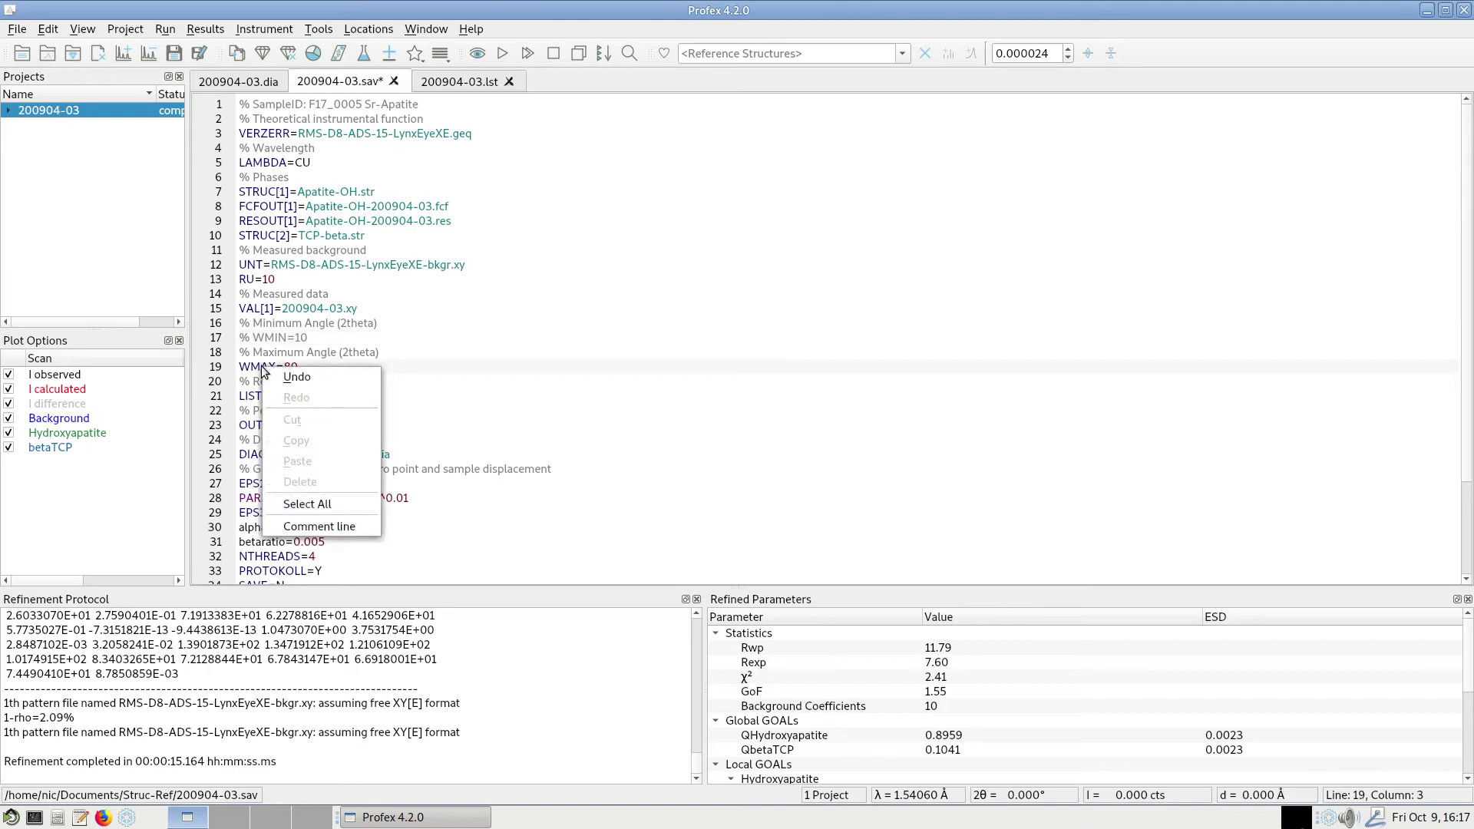
pyautogui.click(297, 528)
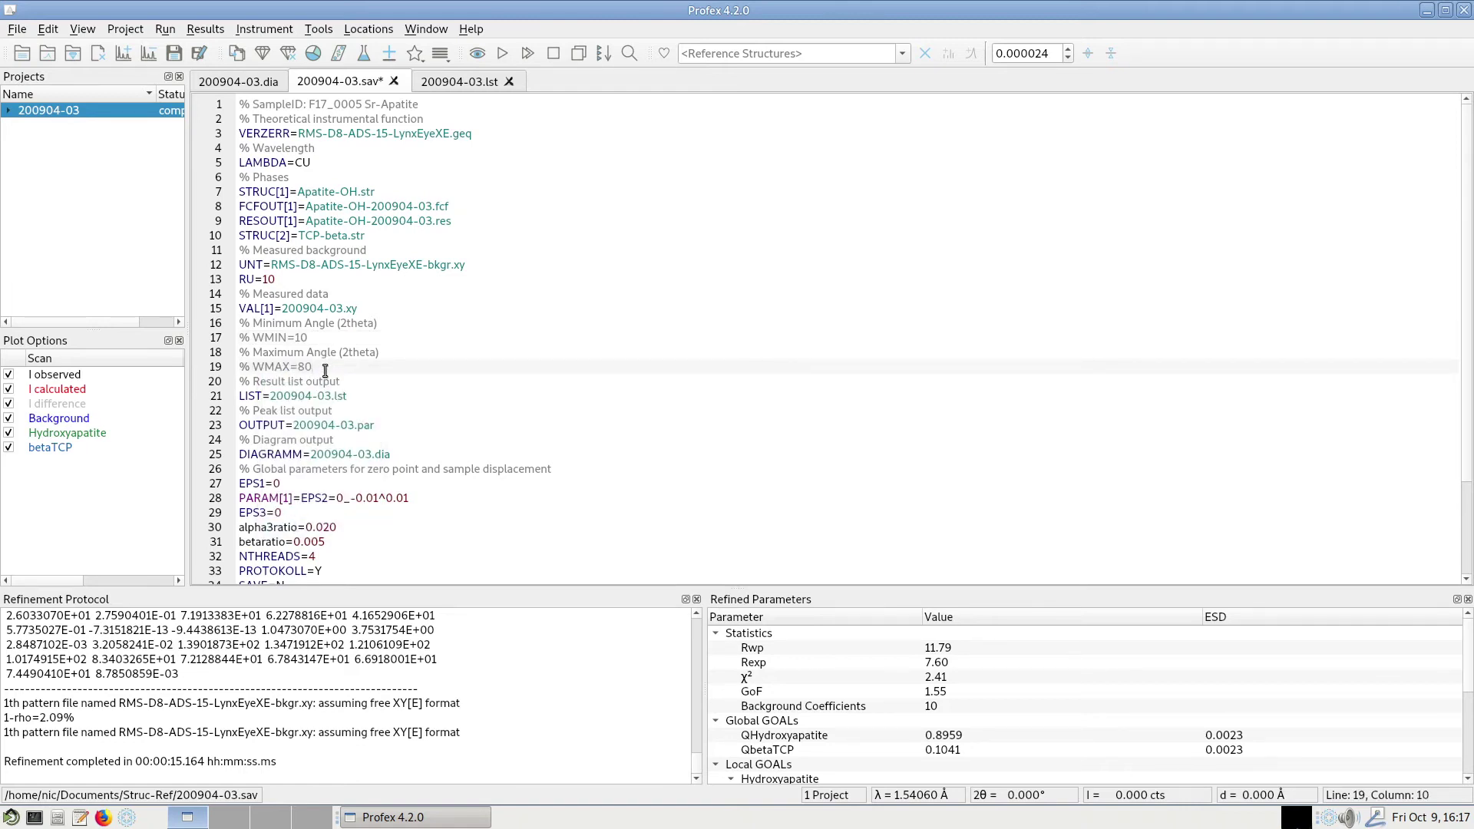
pyautogui.click(502, 53)
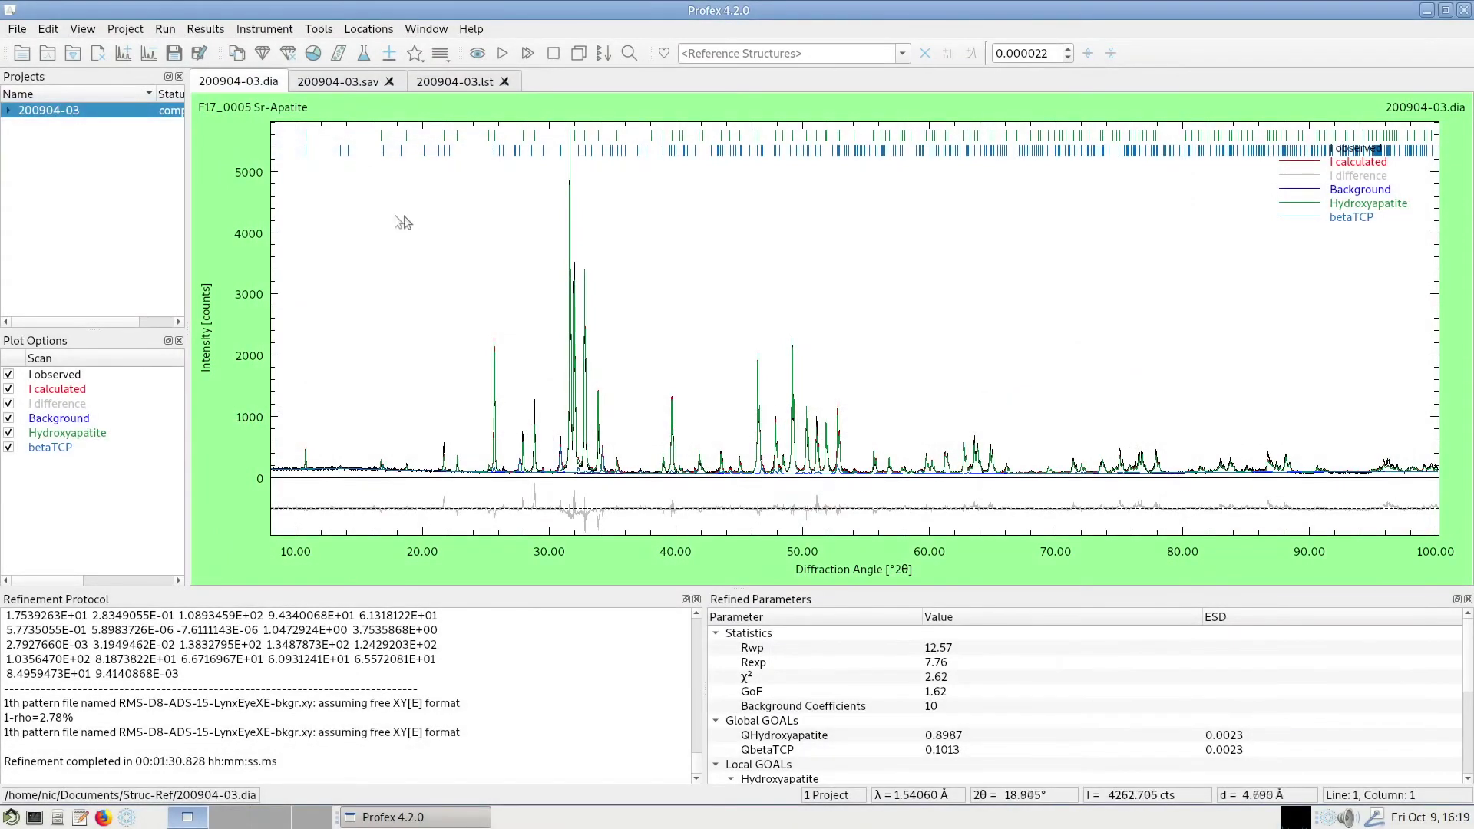
pyautogui.click(288, 29)
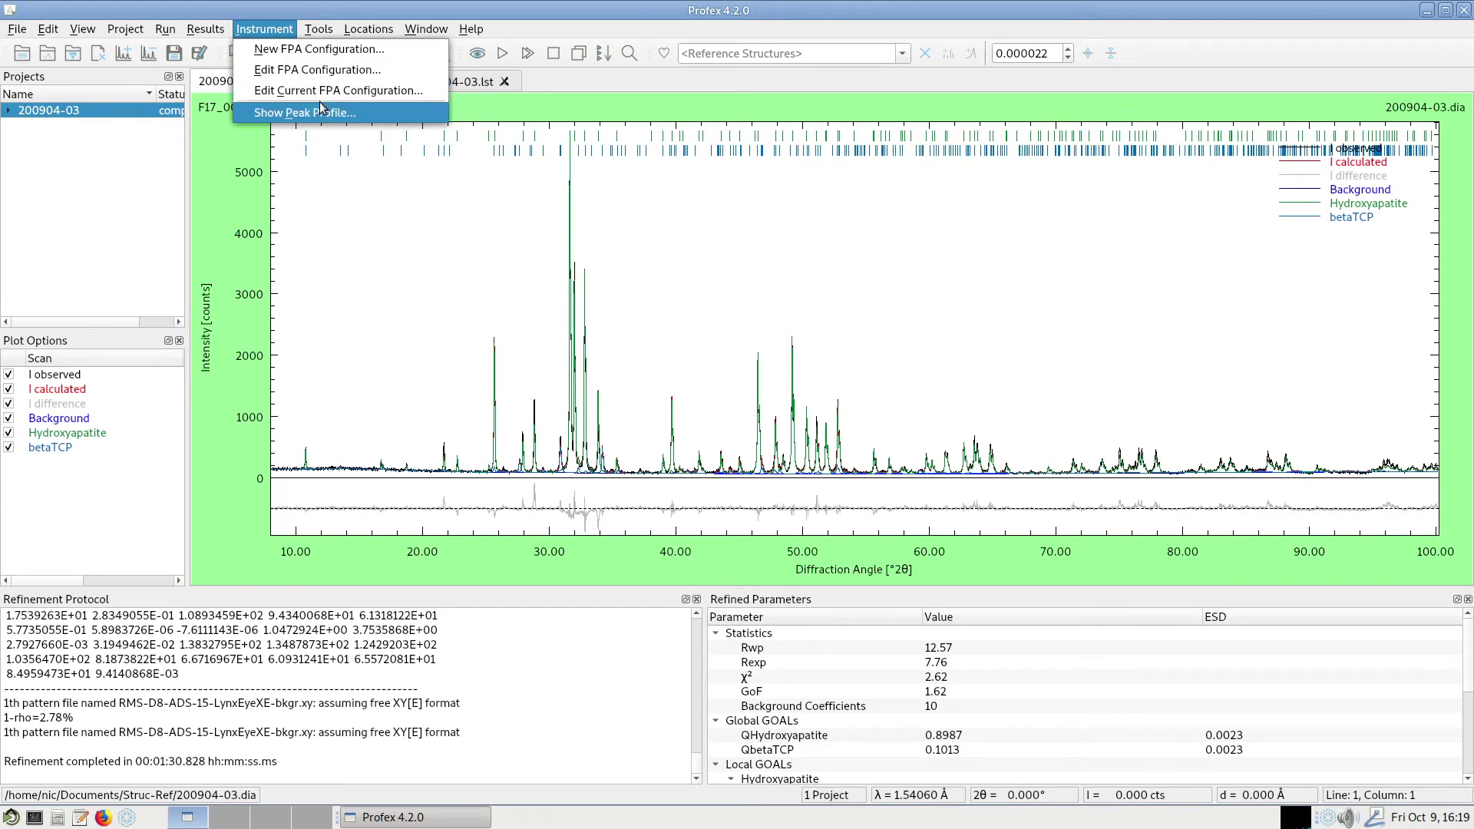
# - Dismiss the Instrument menu and open the current project folder from the Locations menu
pyautogui.click(387, 215)
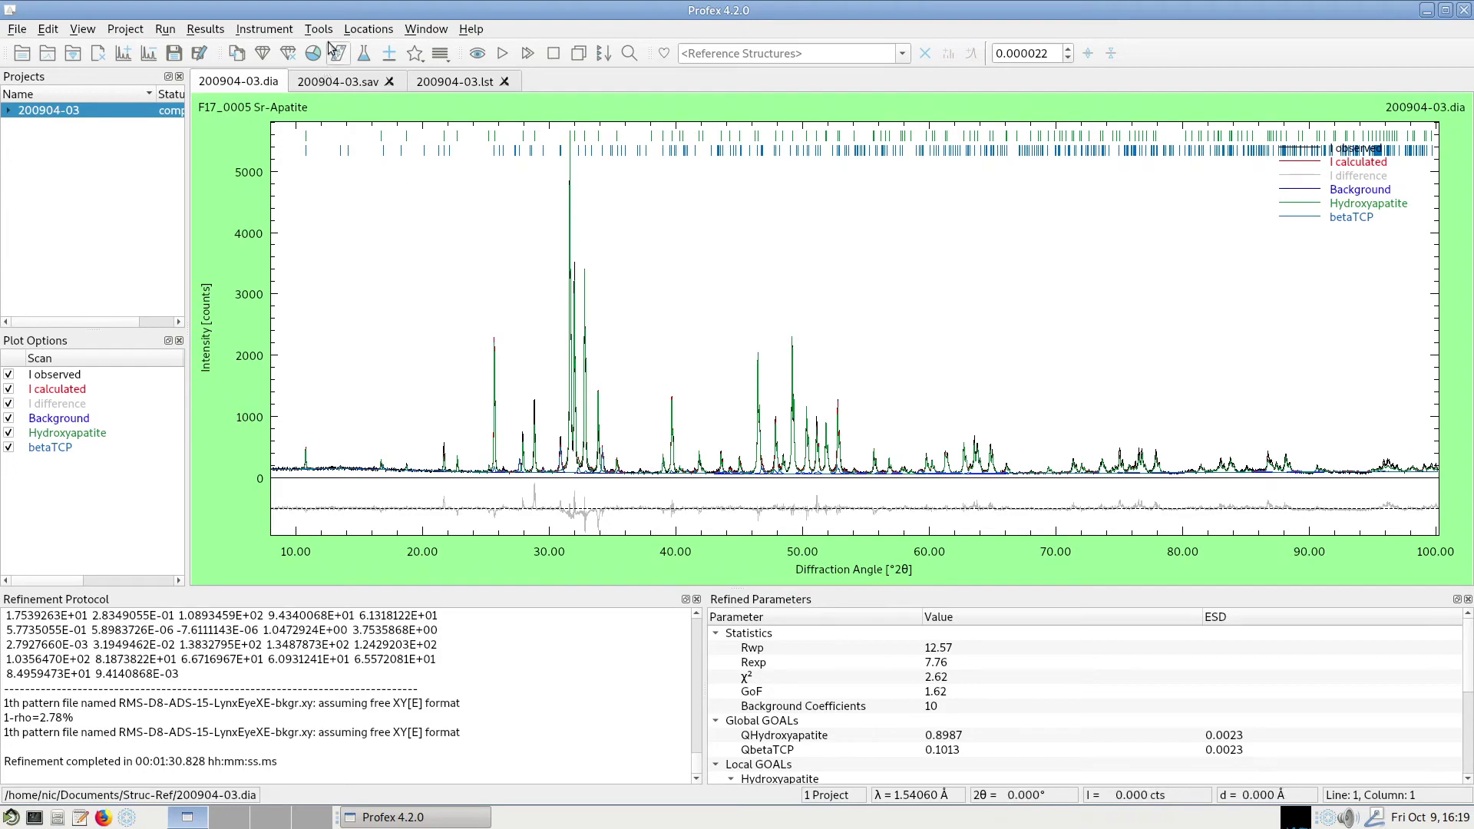
pyautogui.click(366, 35)
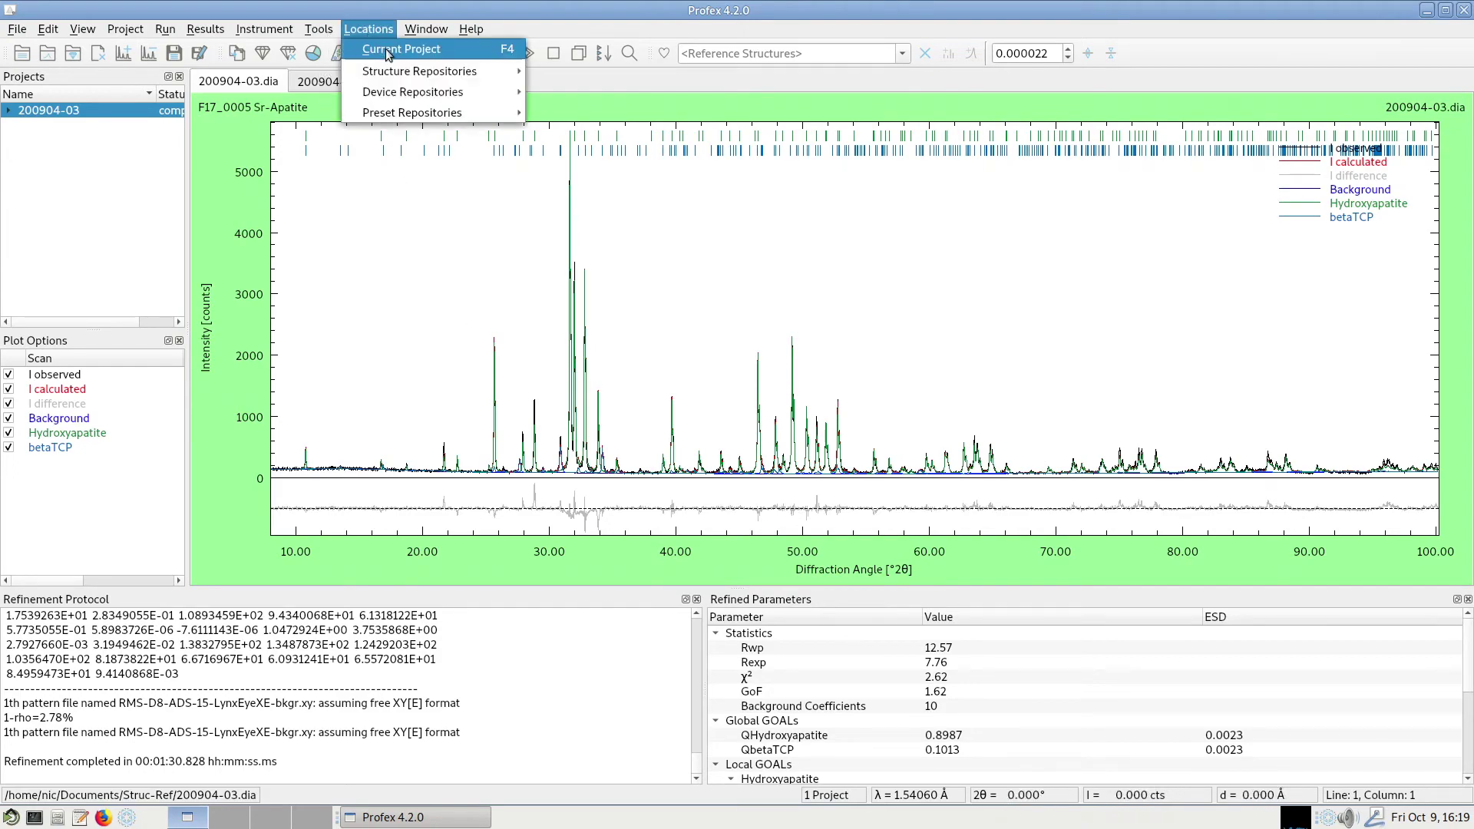
pyautogui.click(389, 50)
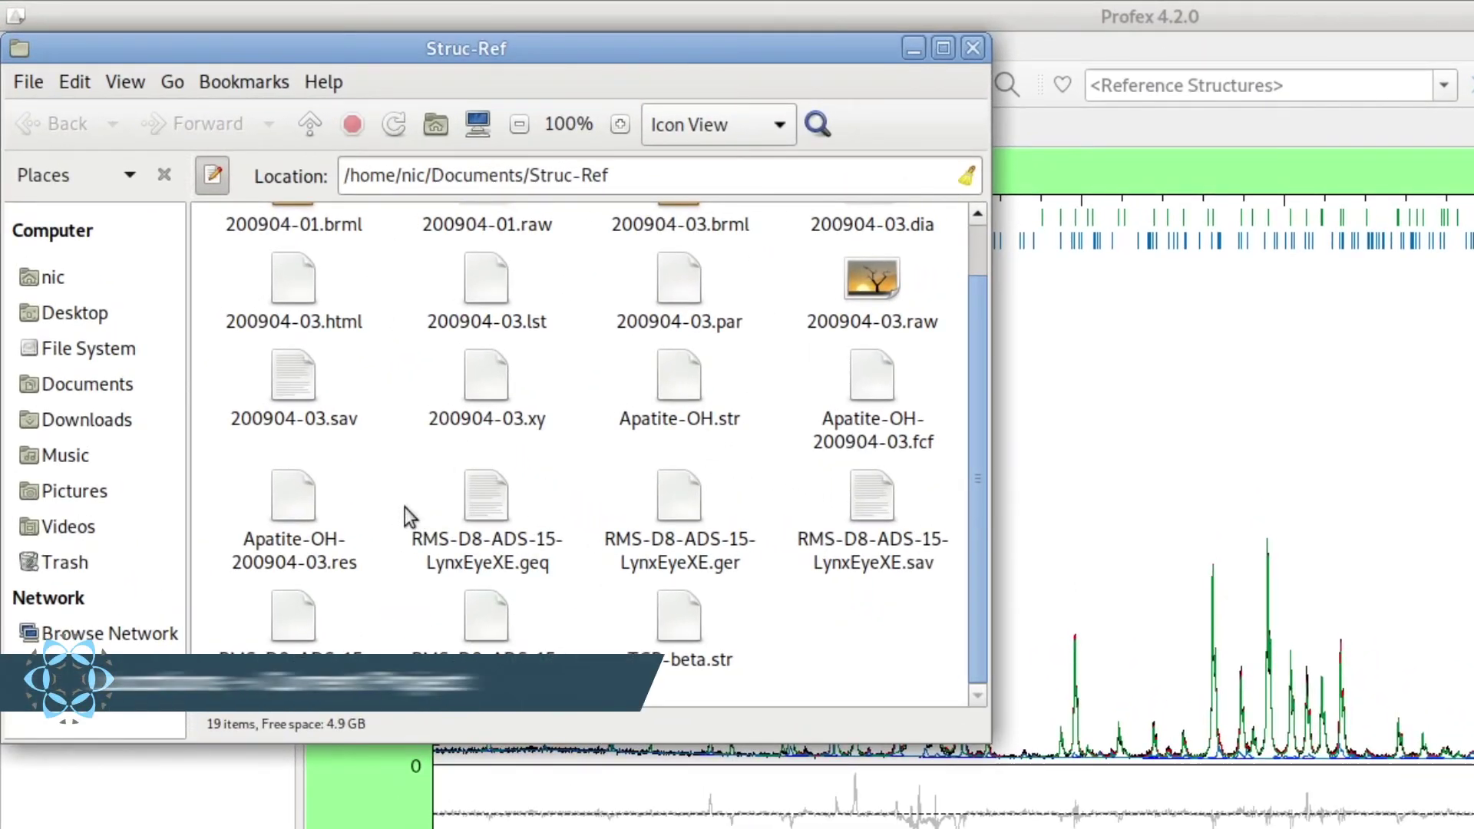
# - Copy the four RMS-D8-ADS-15-LynxEyeXE instrument files from Struc-Ref, then close that folder
pyautogui.moveTo(402, 499); pyautogui.dragTo(887, 509)
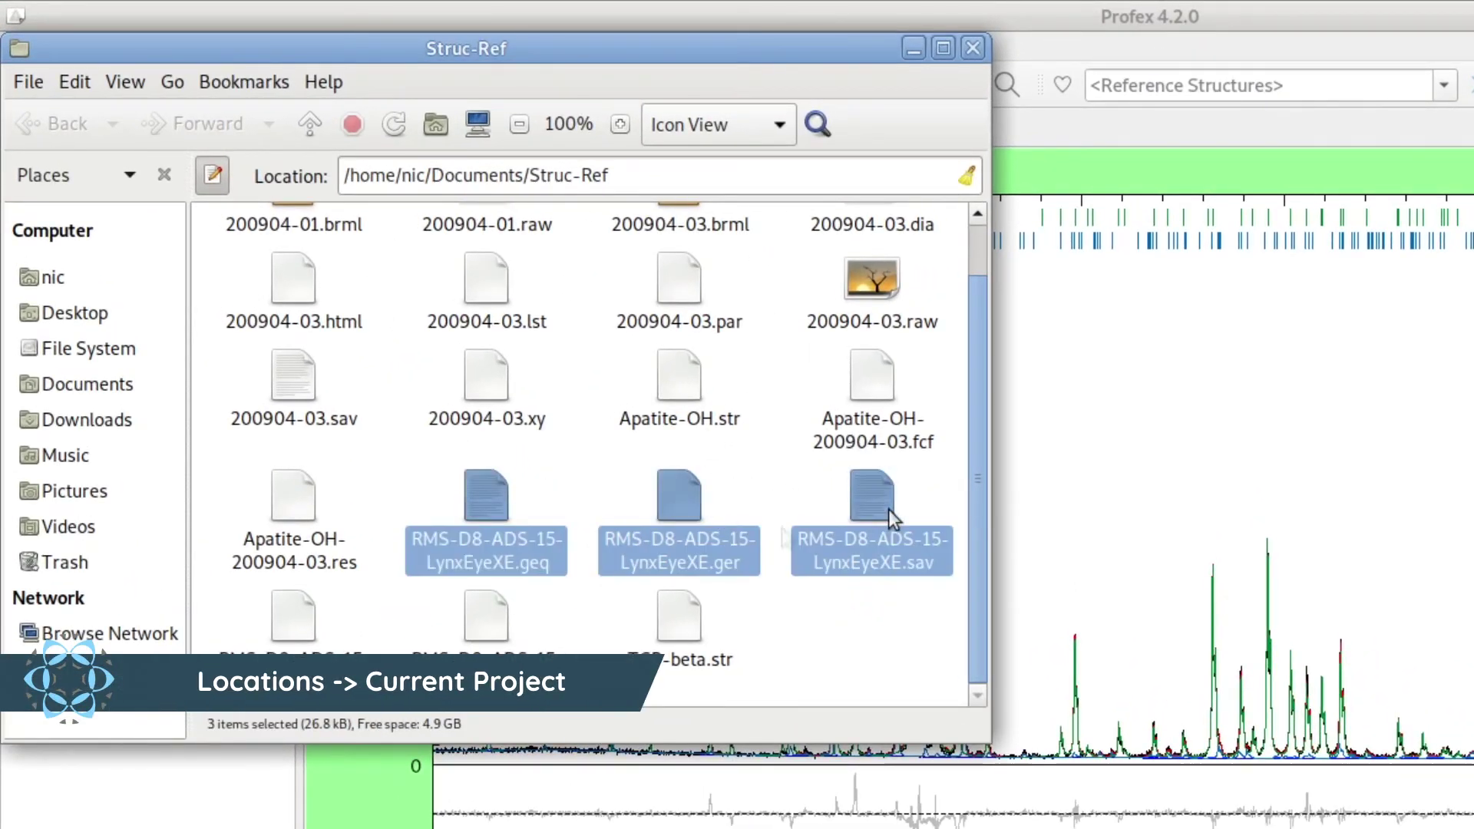
pyautogui.moveTo(217, 615); pyautogui.dragTo(303, 638)
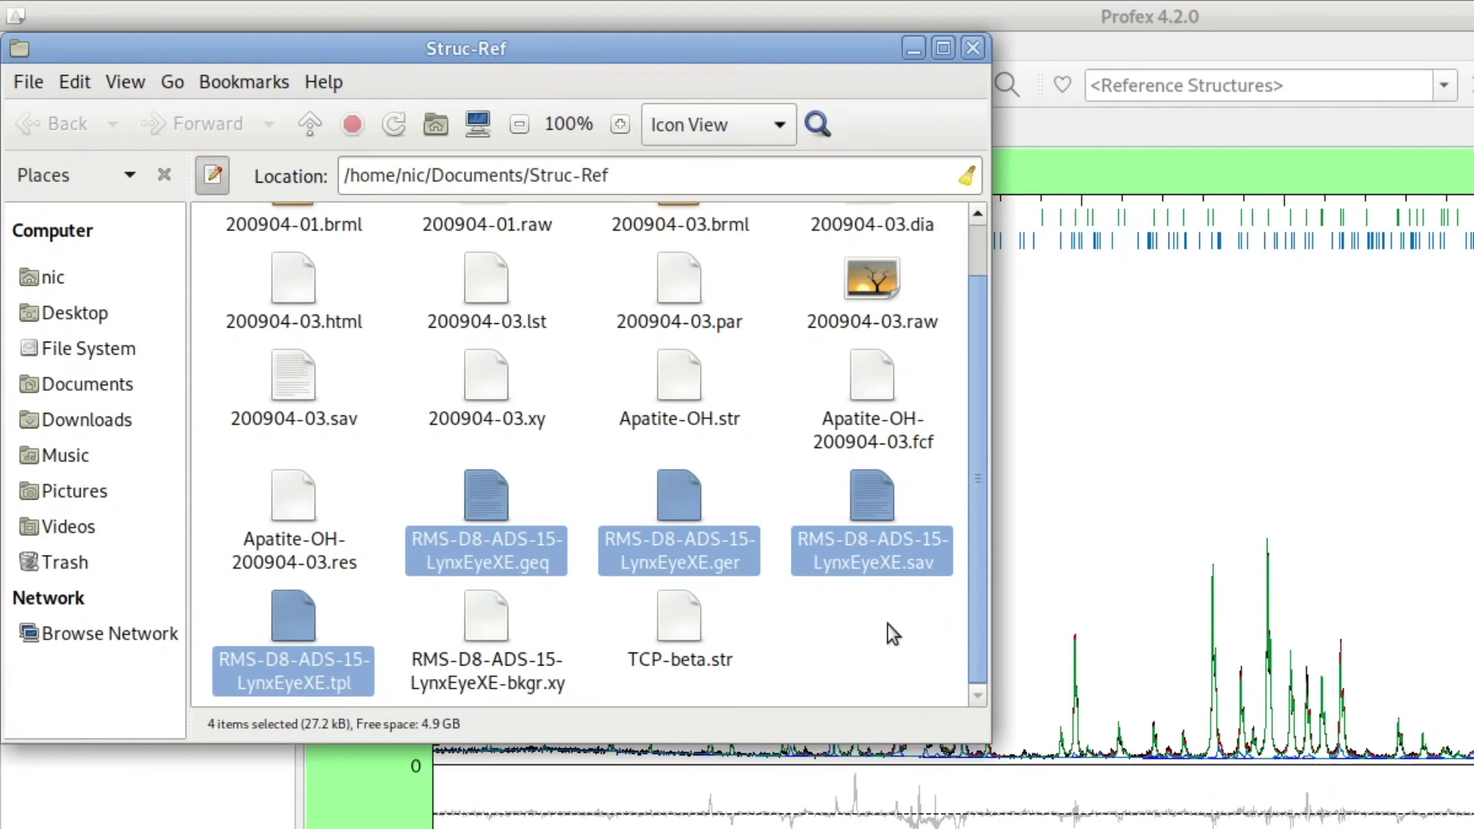
pyautogui.hotkey('ctrl', 'c')
pyautogui.click(888, 647)
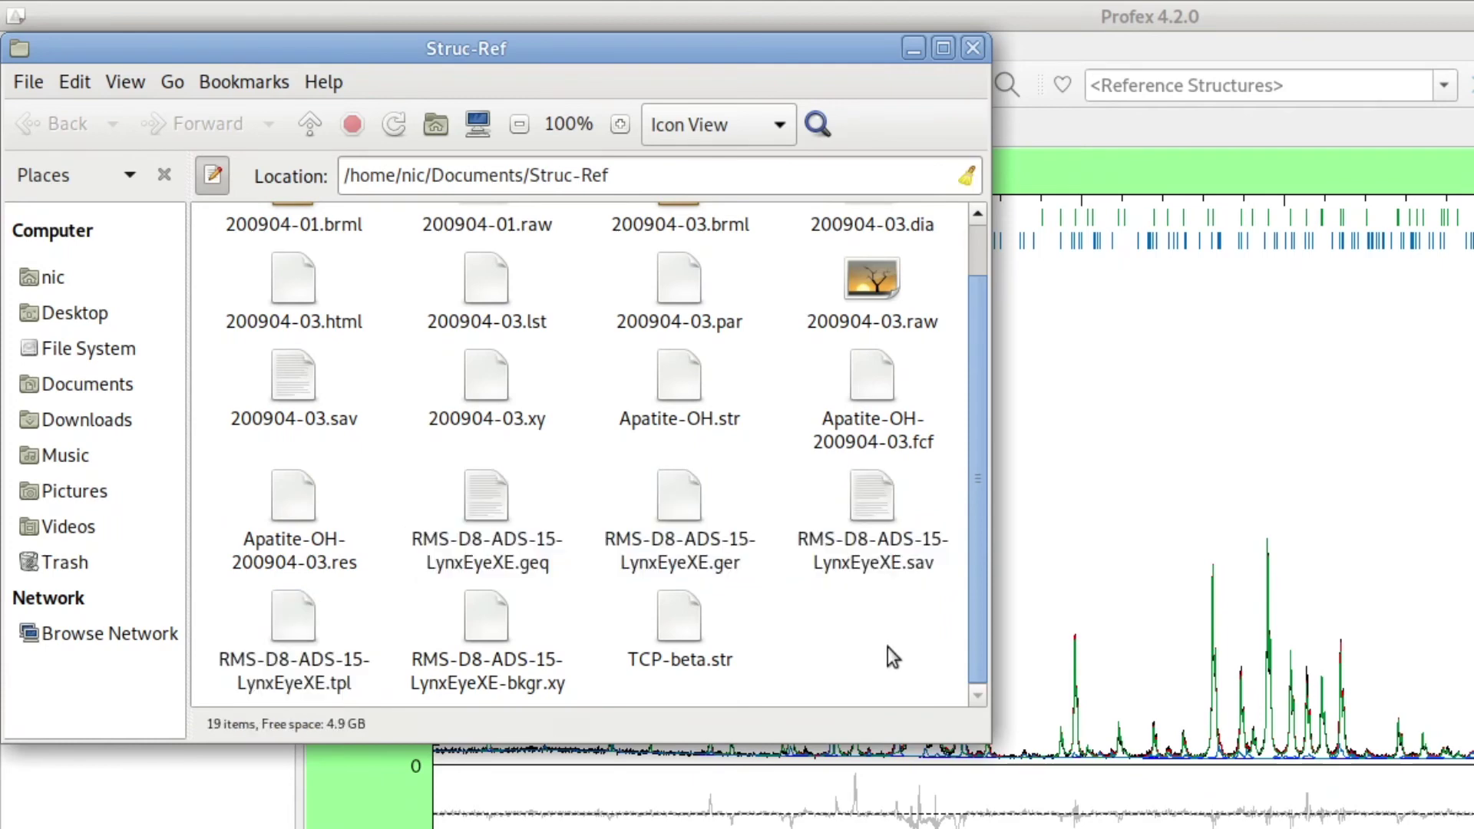
pyautogui.click(974, 49)
pyautogui.click(585, 49)
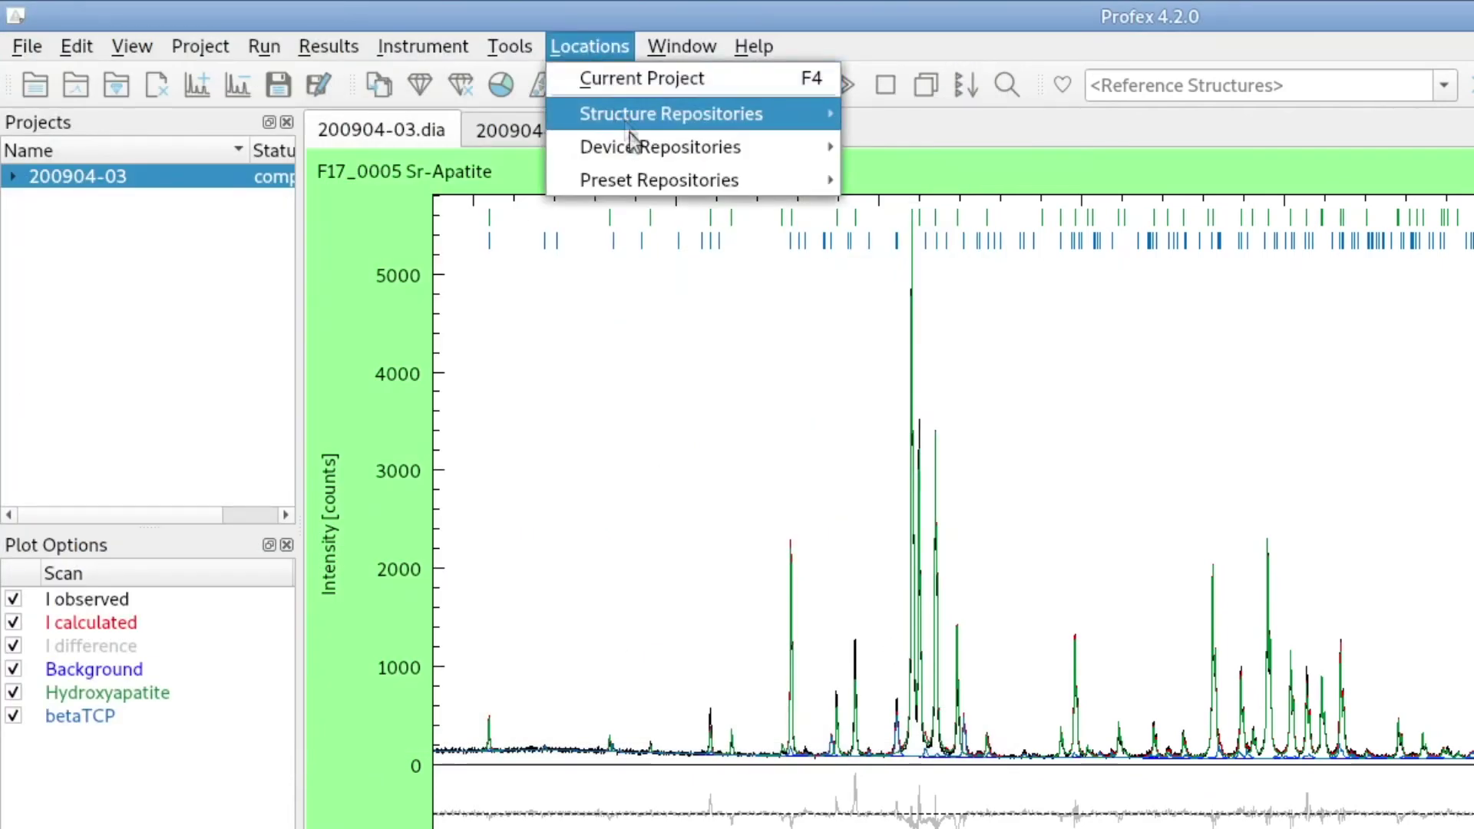
# - Paste the four RMS-D8-ADS-15-LynxEyeXE instrument files into the home Profex4/Devices folder and close the window
pyautogui.moveTo(638, 152)
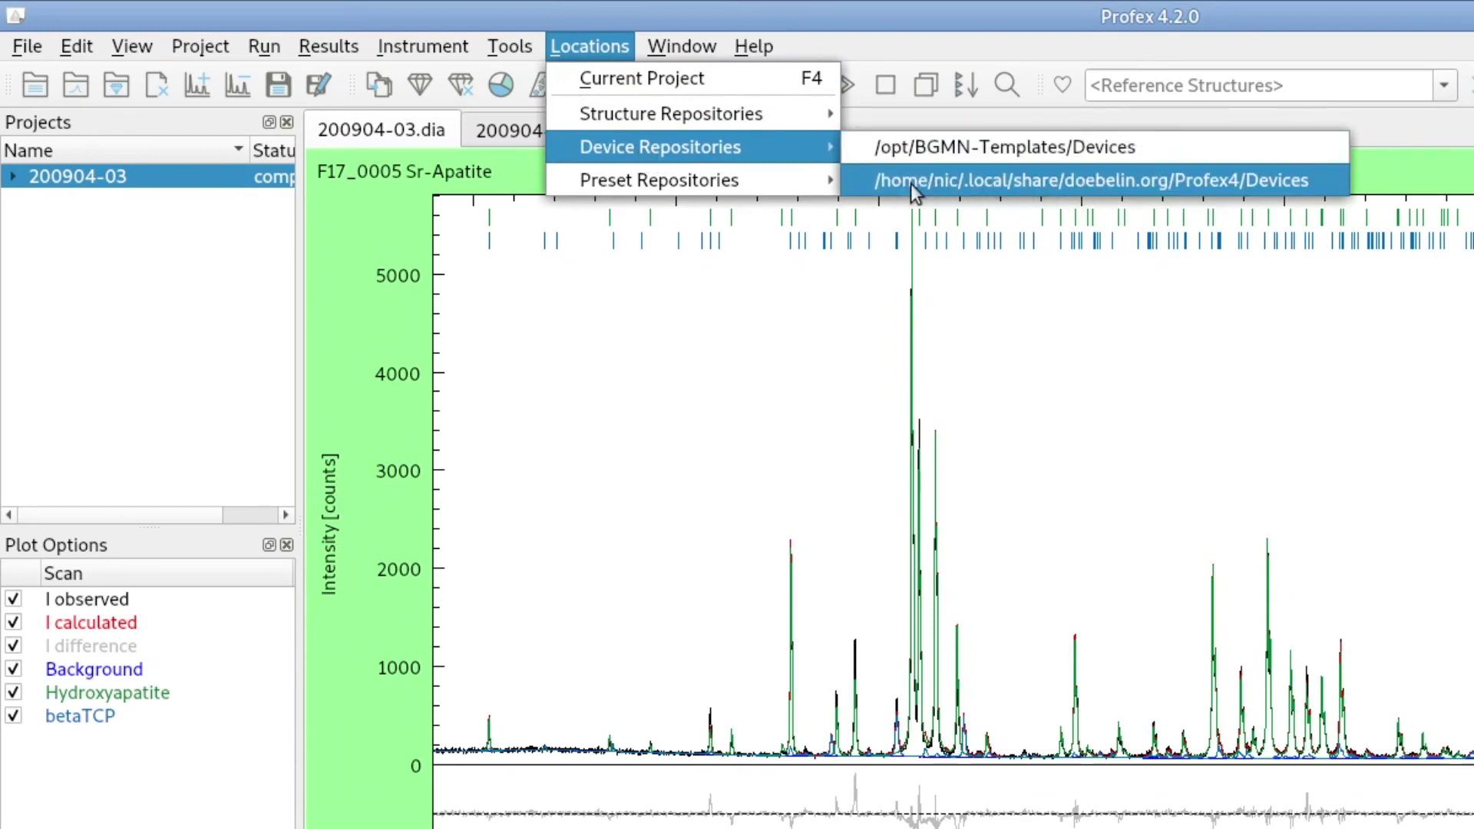
pyautogui.click(1093, 183)
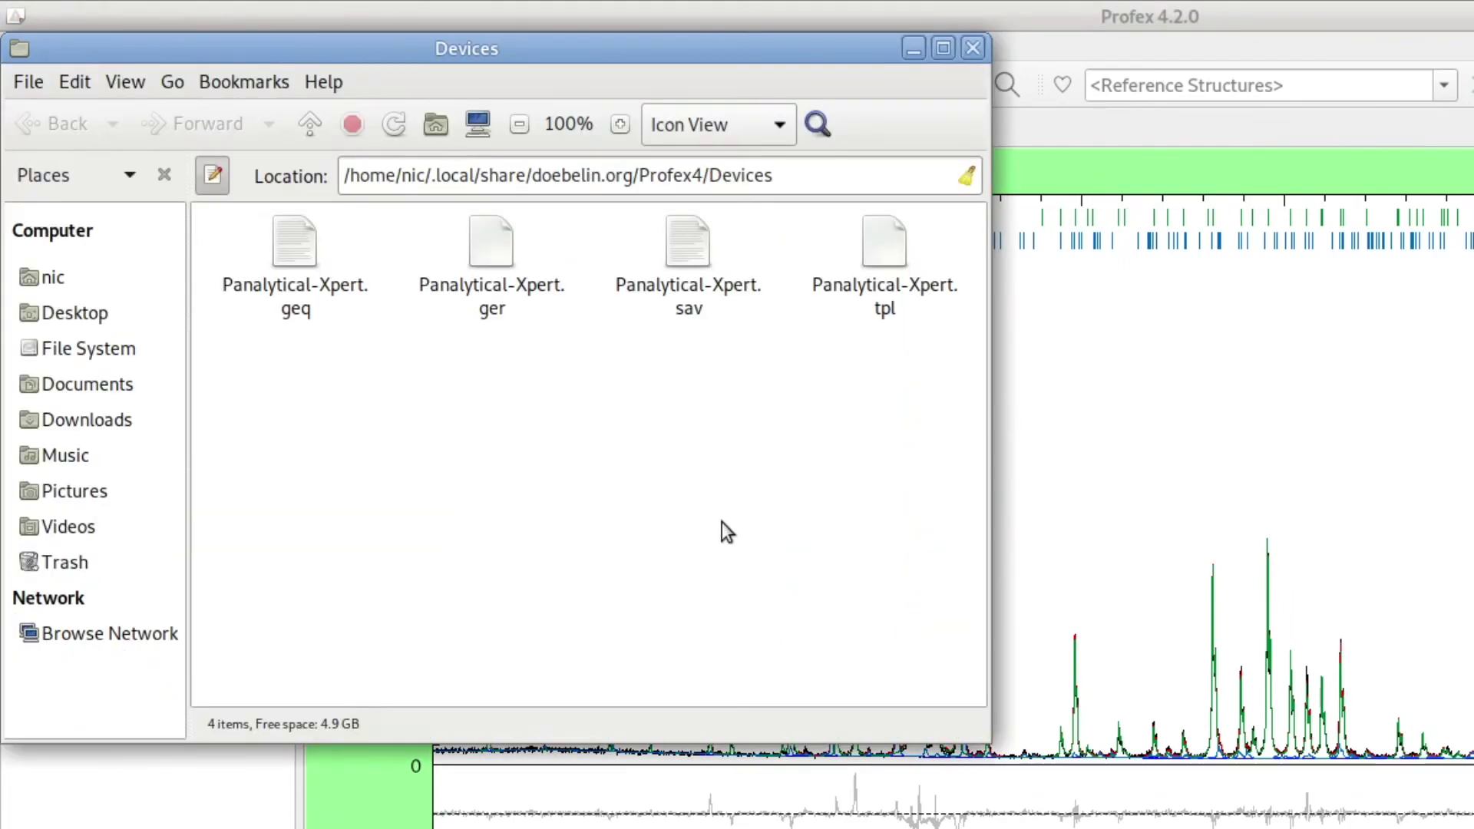
pyautogui.hotkey('ctrl', 'v')
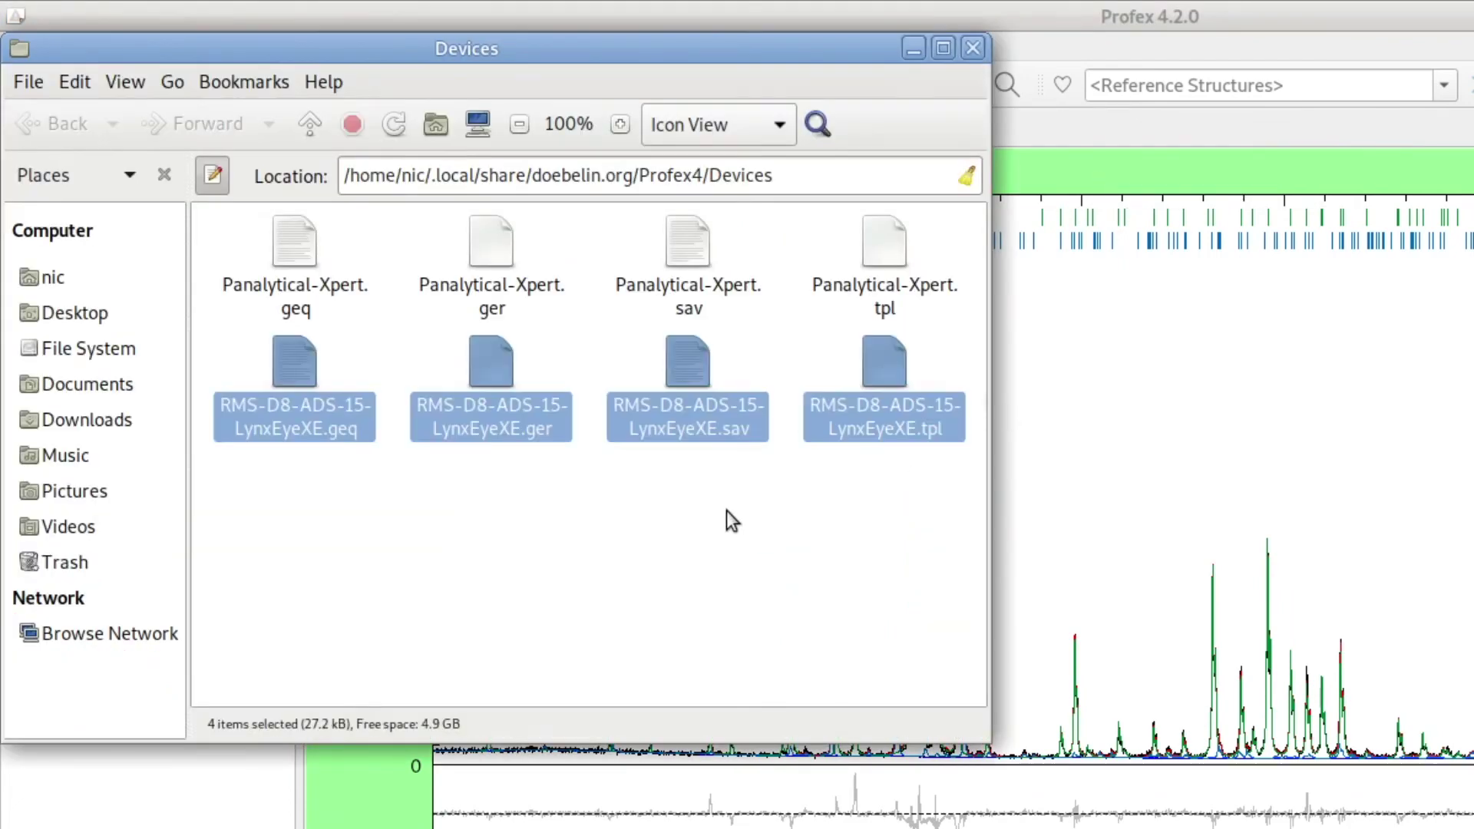
pyautogui.click(662, 554)
pyautogui.click(973, 47)
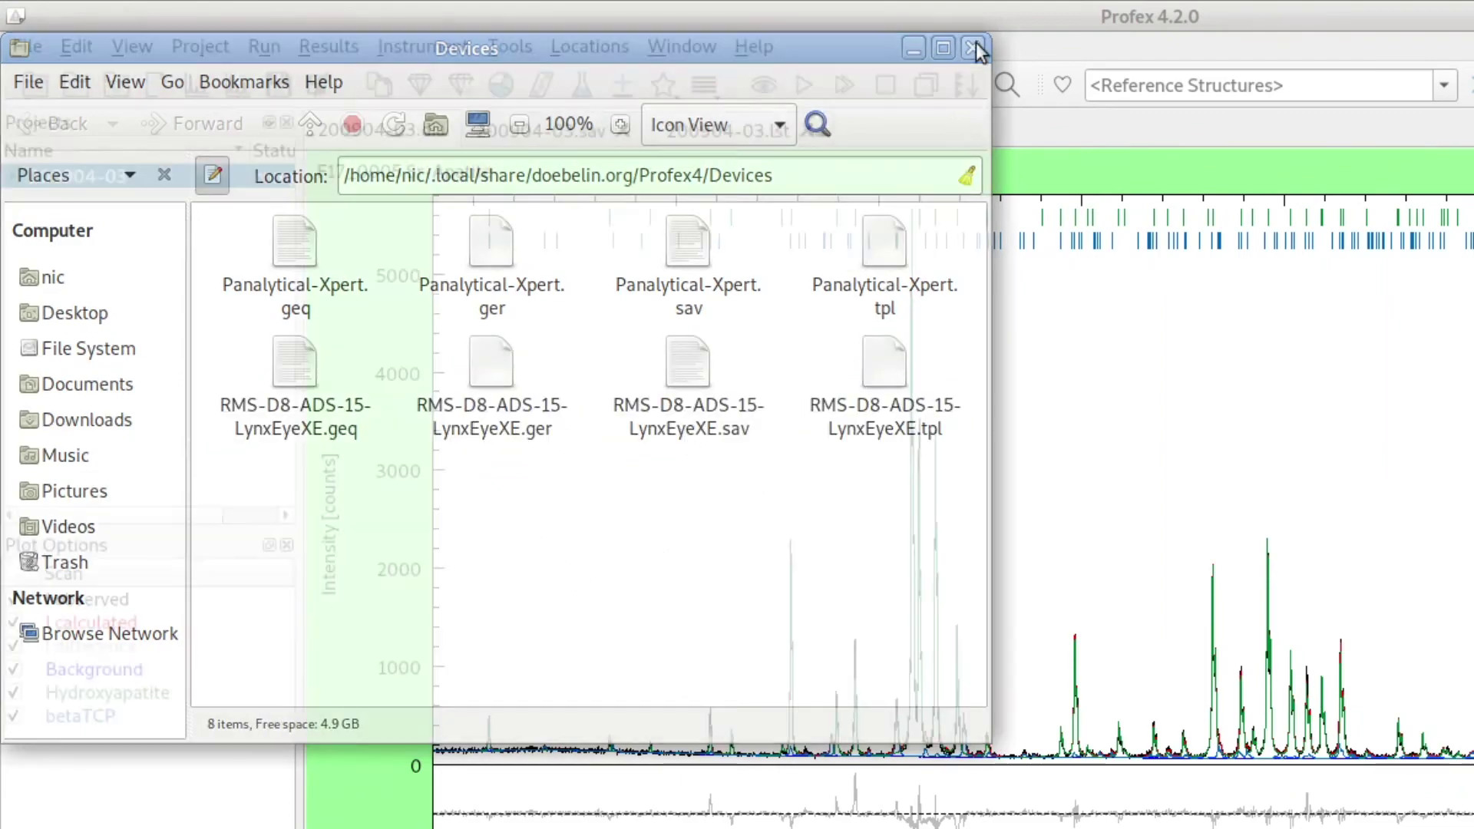
pyautogui.click(624, 84)
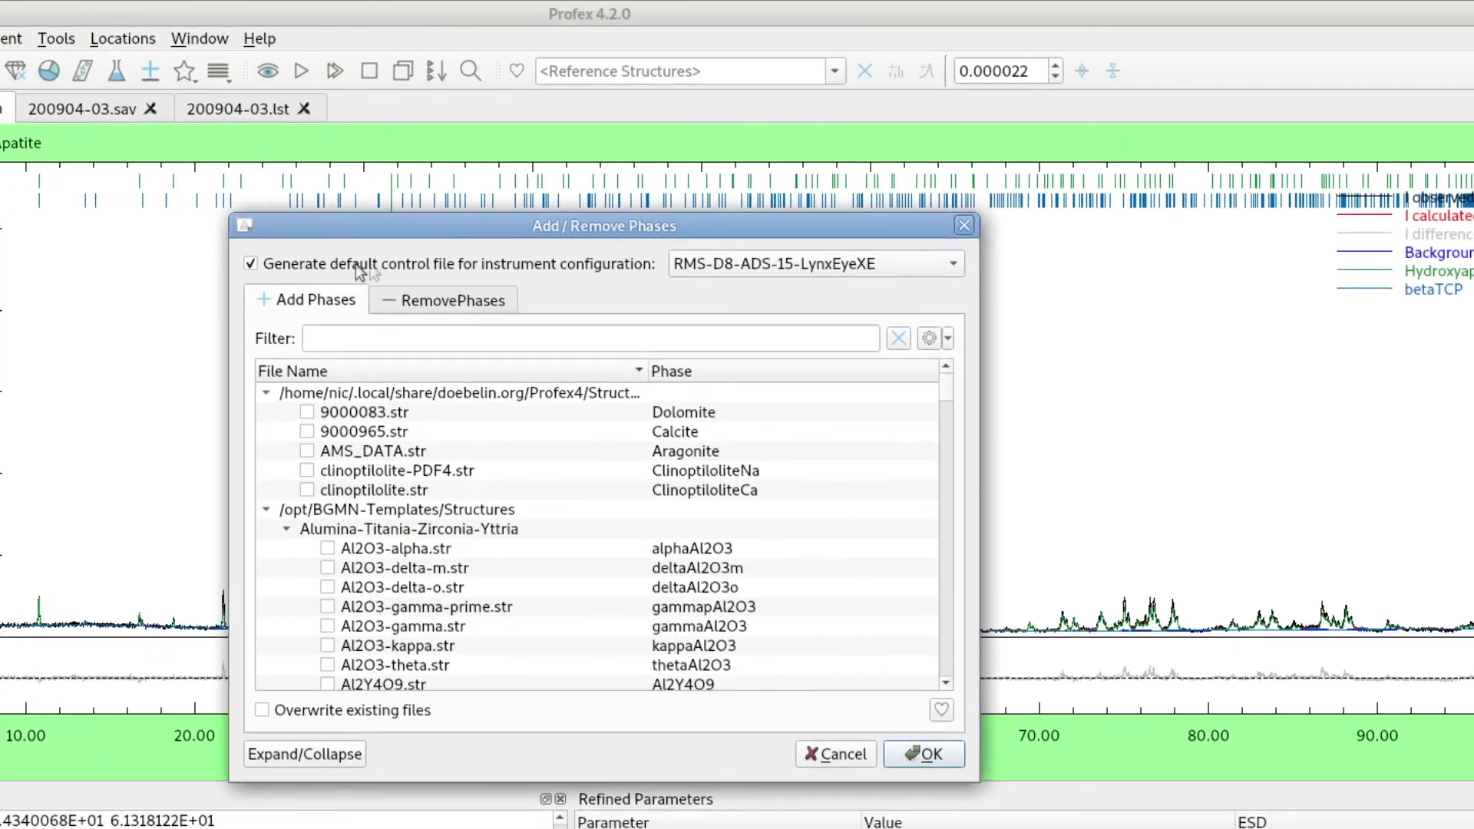
pyautogui.click(818, 265)
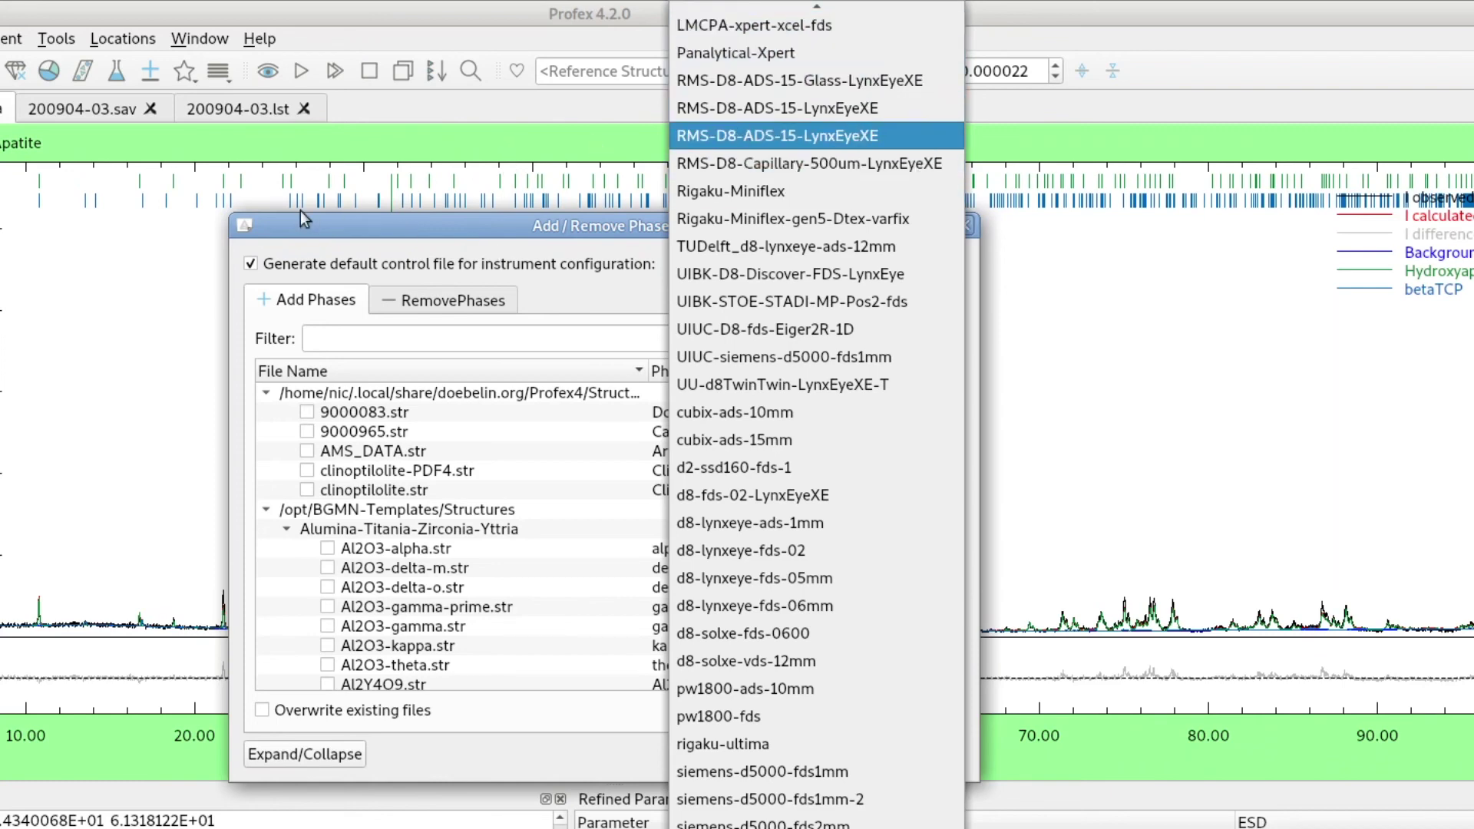
pyautogui.click(838, 141)
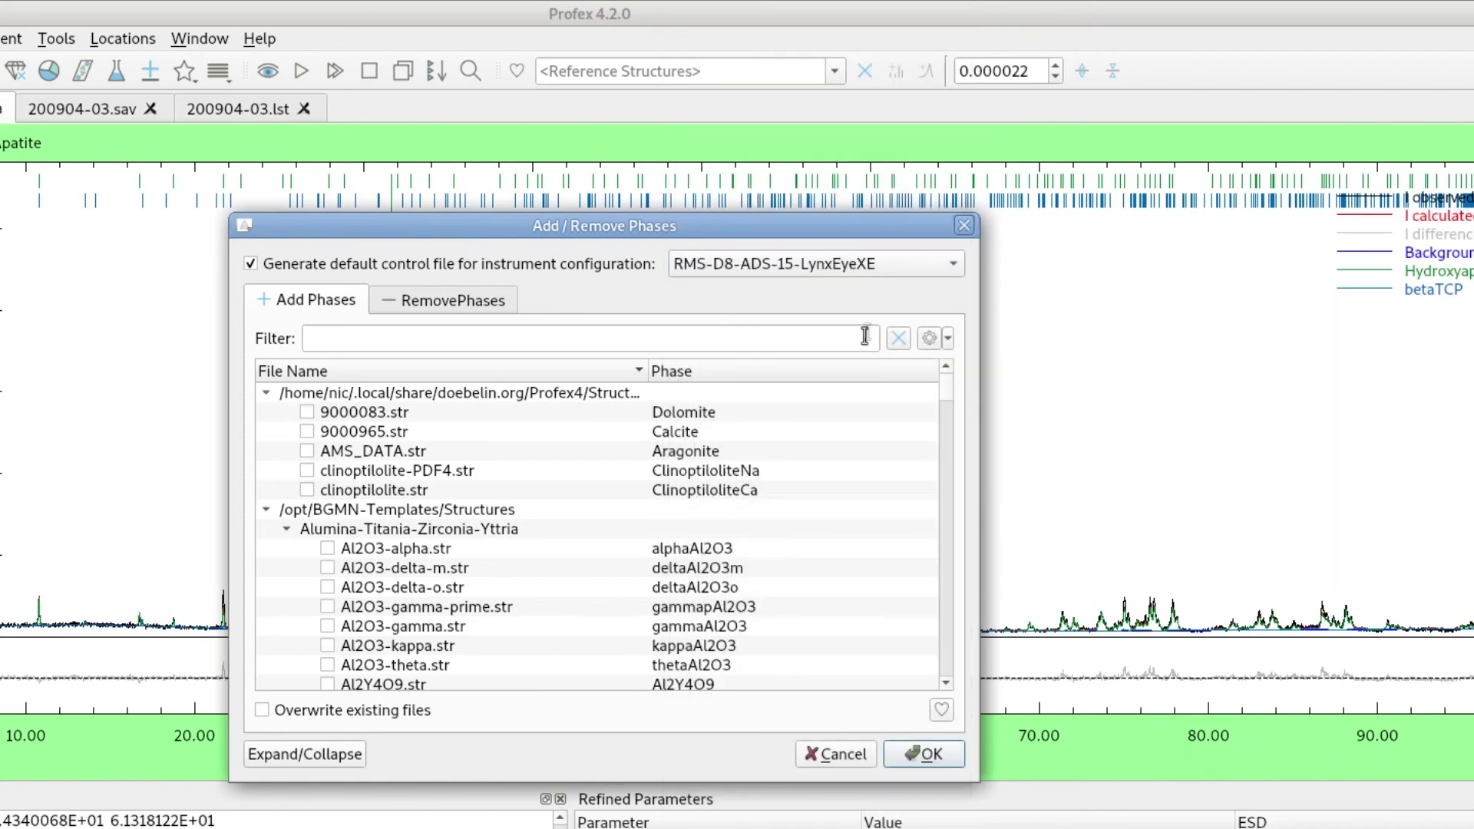
pyautogui.click(838, 755)
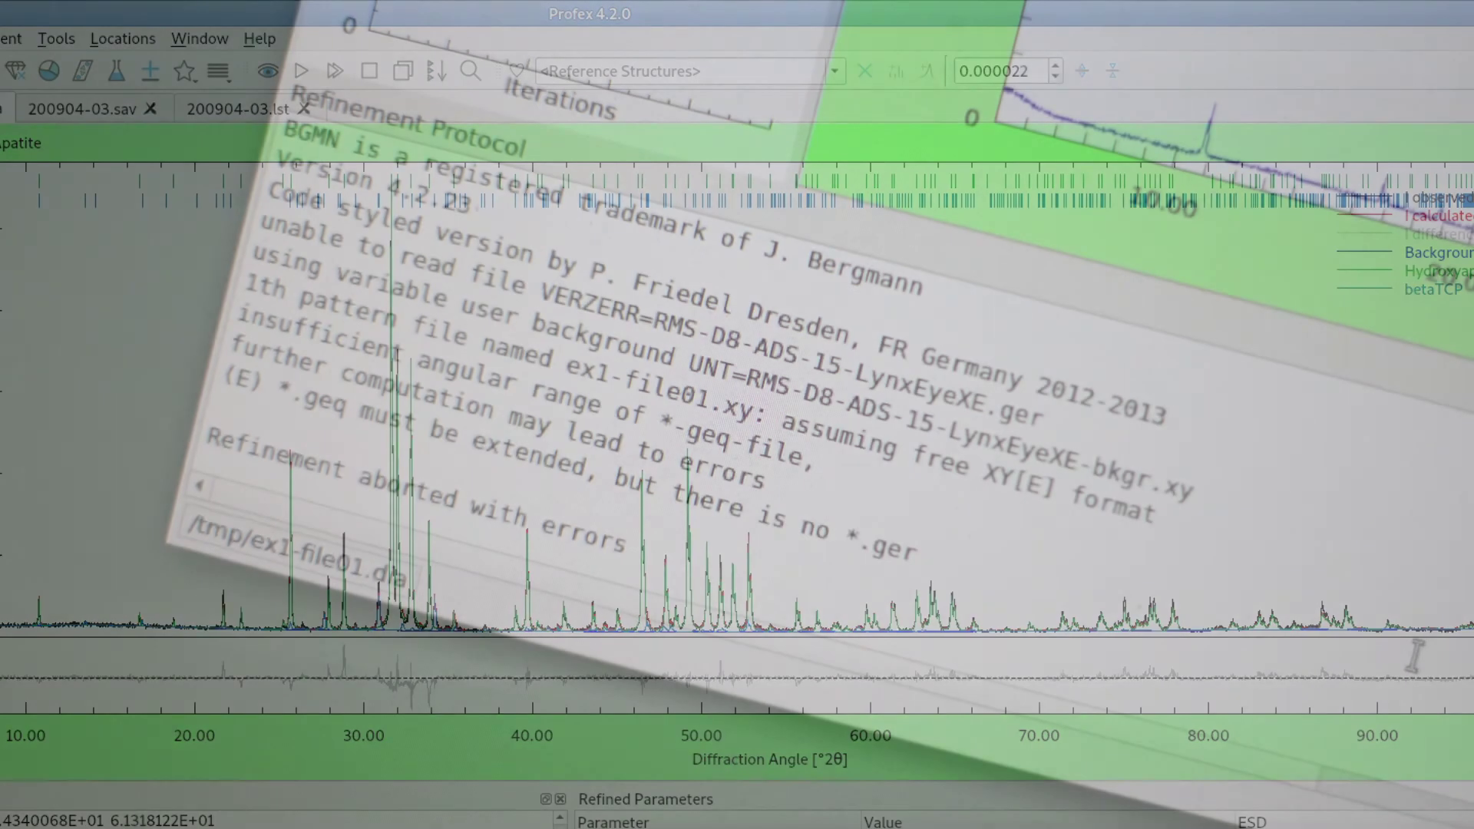